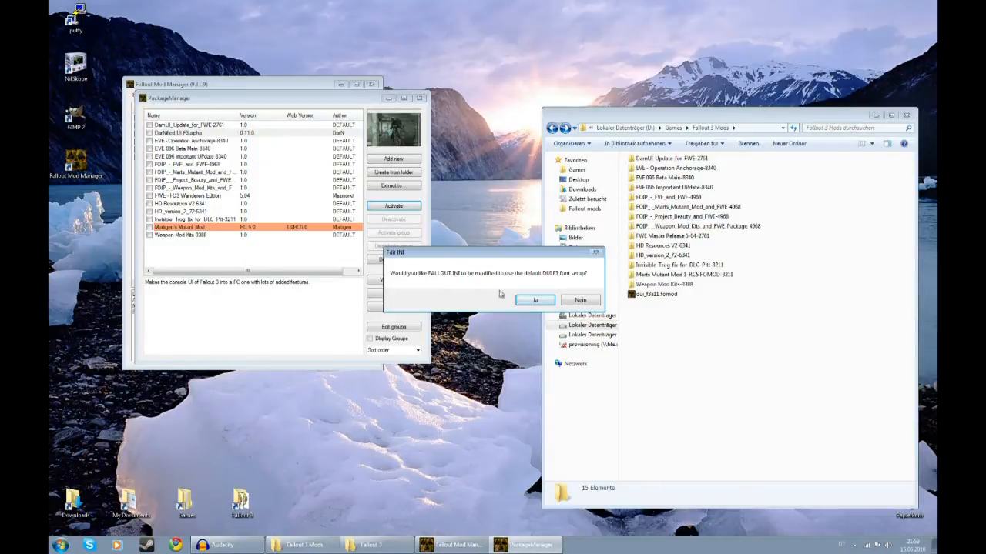
# Finish installing the DarNified UI F3 mod with its default font setup, allowing all font changes to Fallout.ini
pyautogui.click(529, 300)
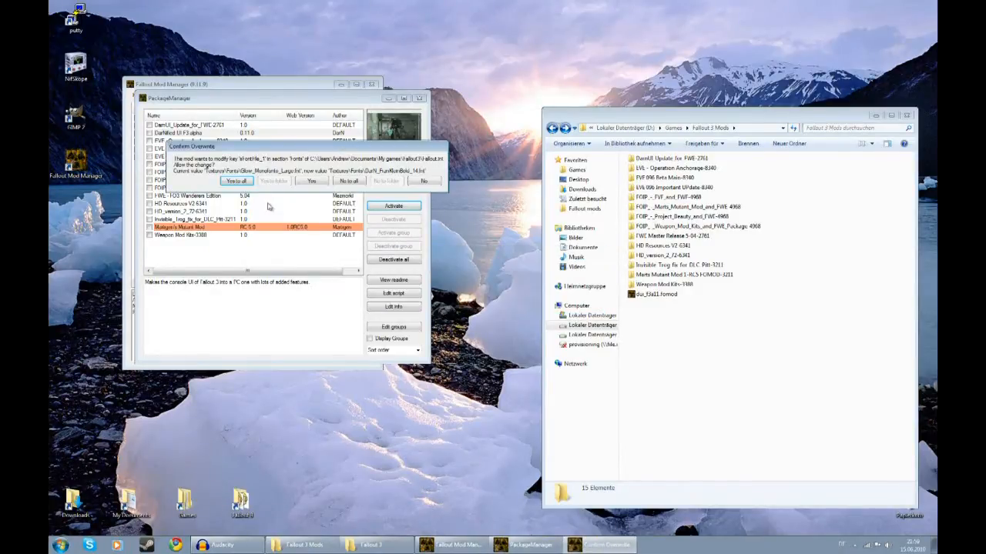
pyautogui.click(238, 181)
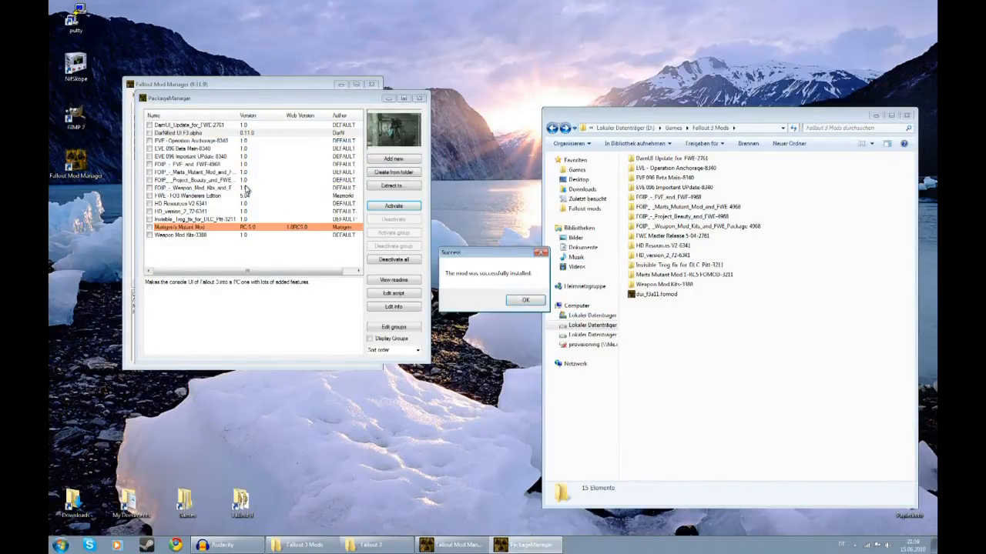
pyautogui.click(525, 300)
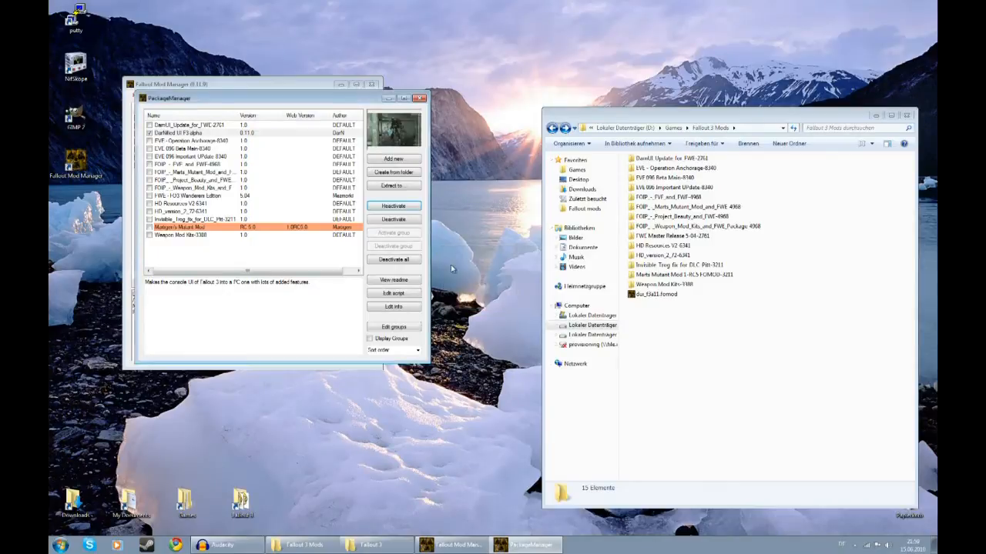
# Start activating Martigen's Mutant Mod and select its Anchorage, The Pitt, Broken Steel, Point Lookout and Zeta DLC plugins
pyautogui.click(189, 230)
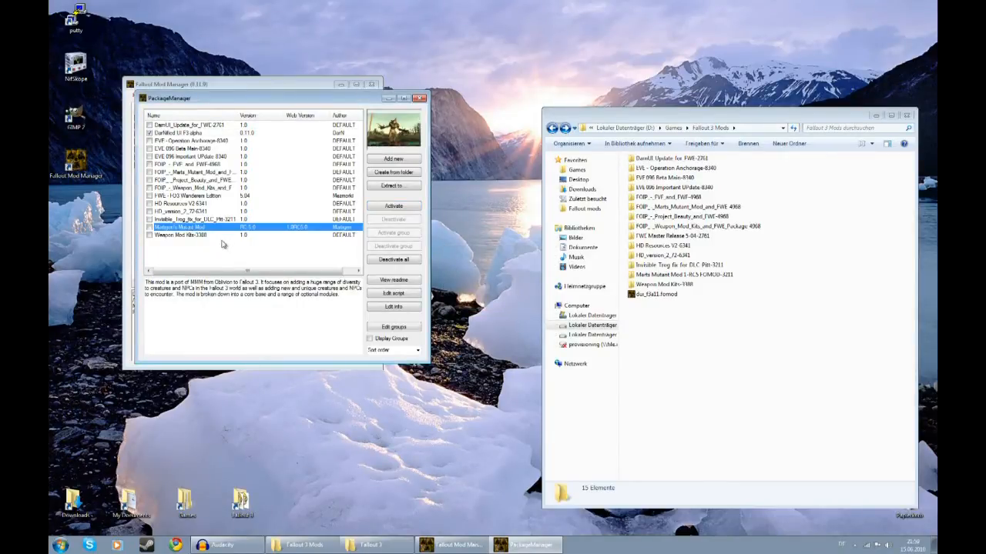
pyautogui.click(400, 208)
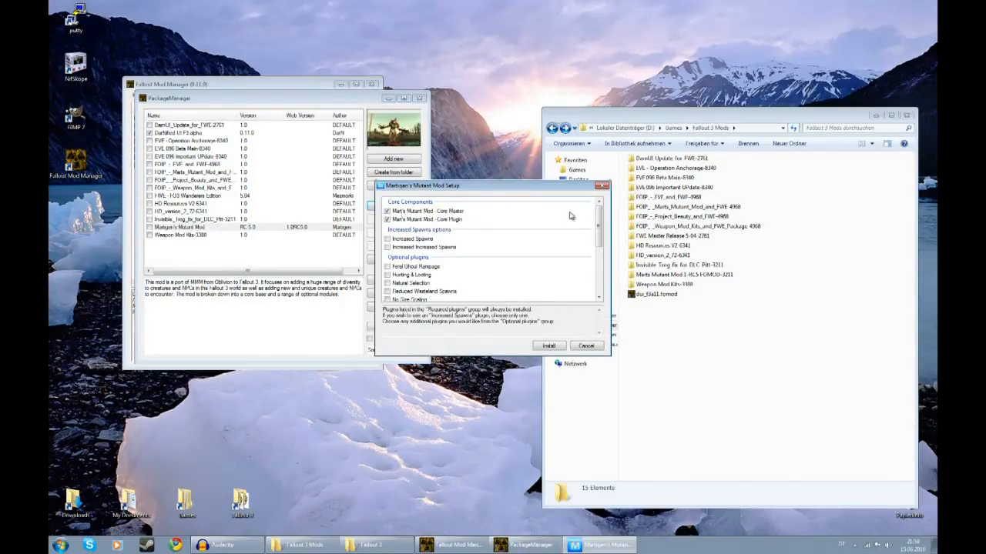
pyautogui.click(439, 213)
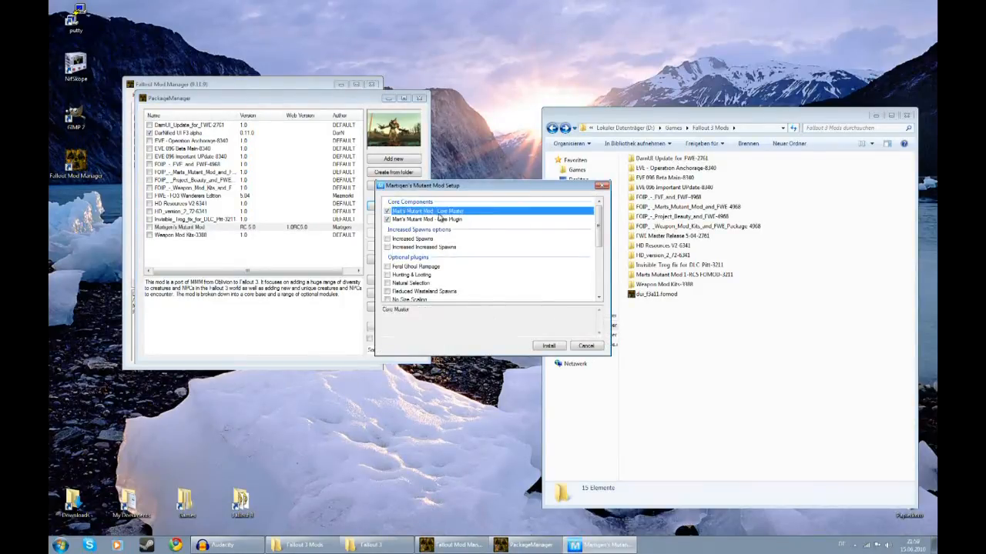
pyautogui.click(440, 221)
pyautogui.moveTo(598, 231); pyautogui.dragTo(601, 279)
pyautogui.click(406, 271)
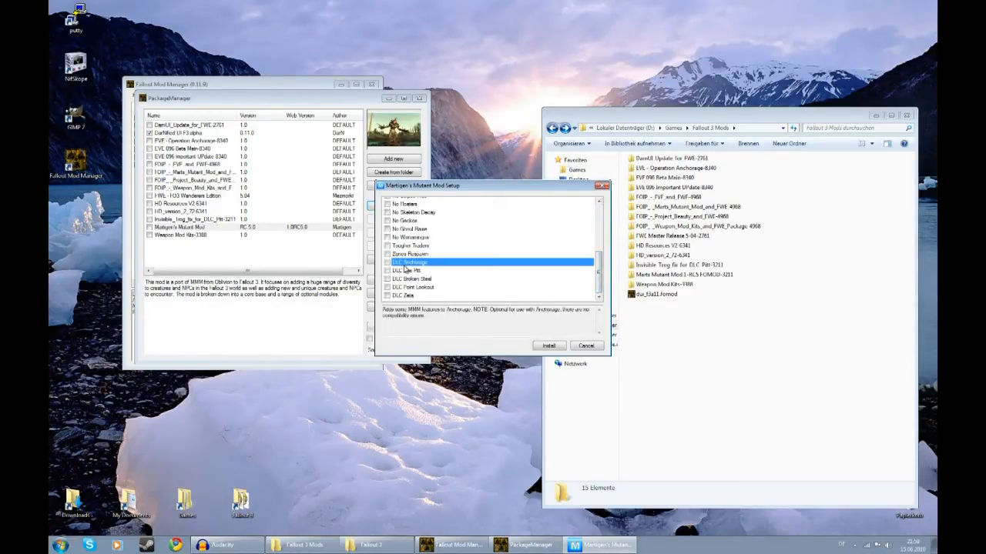
pyautogui.press('Down')
pyautogui.press('Down')
pyautogui.press('Down')
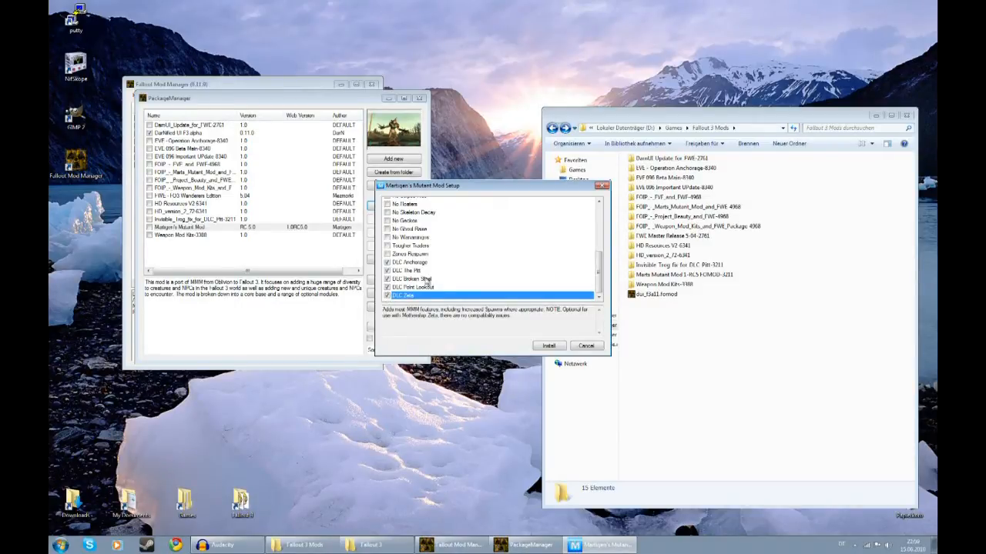
# Review the remaining spawn and optional plugins without selecting any, and install Martigen's Mutant Mod
pyautogui.scroll(5, 451, 281)
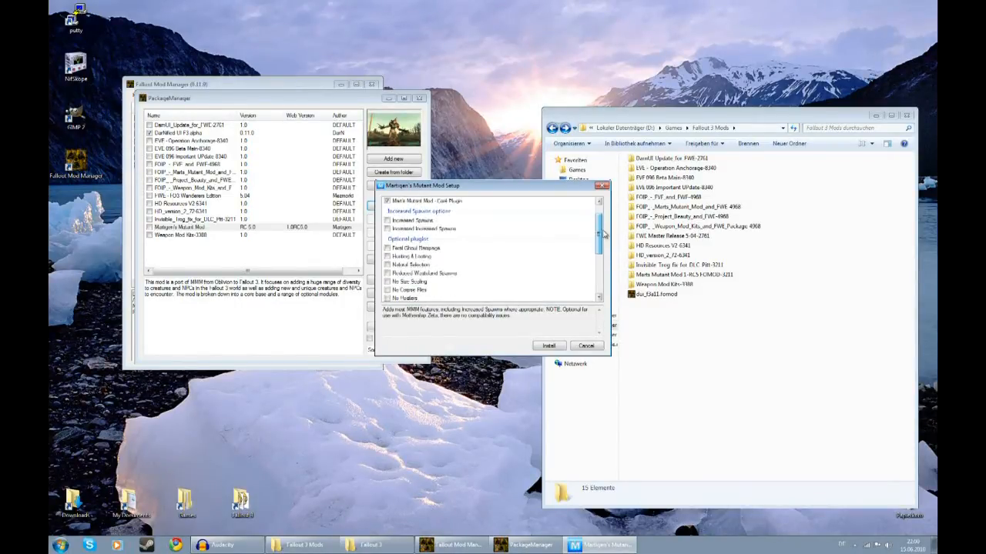
pyautogui.scroll(-3, 427, 270)
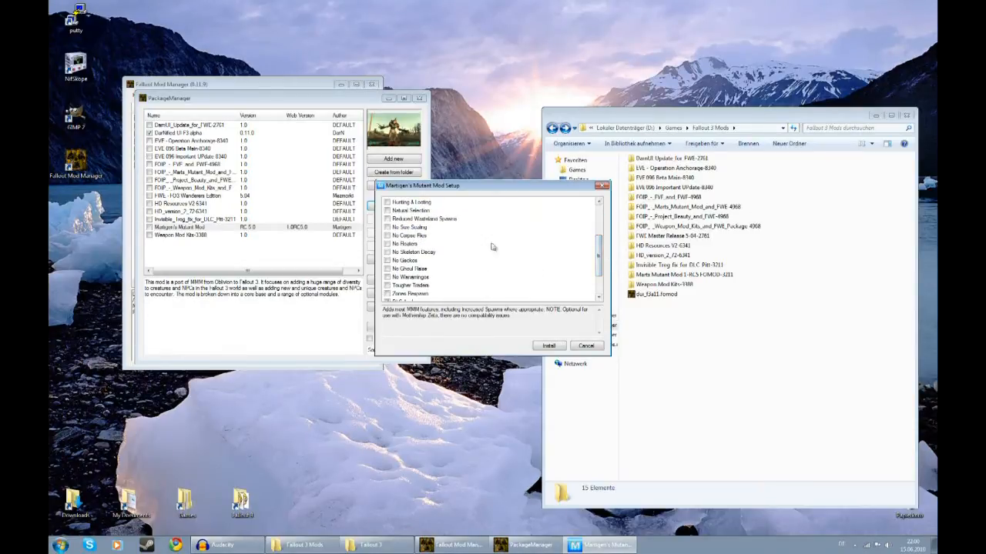
pyautogui.scroll(2, 604, 273)
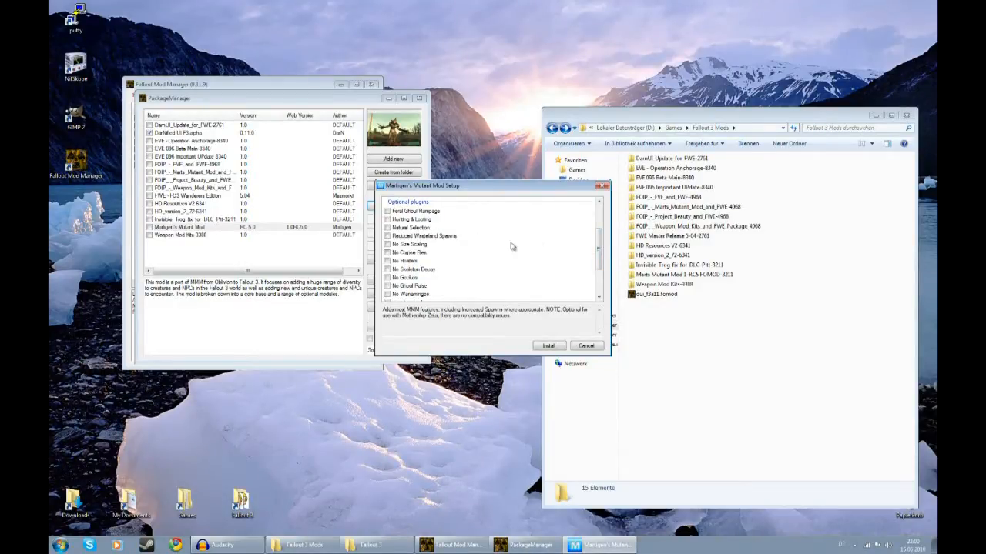
pyautogui.moveTo(600, 251); pyautogui.dragTo(603, 204)
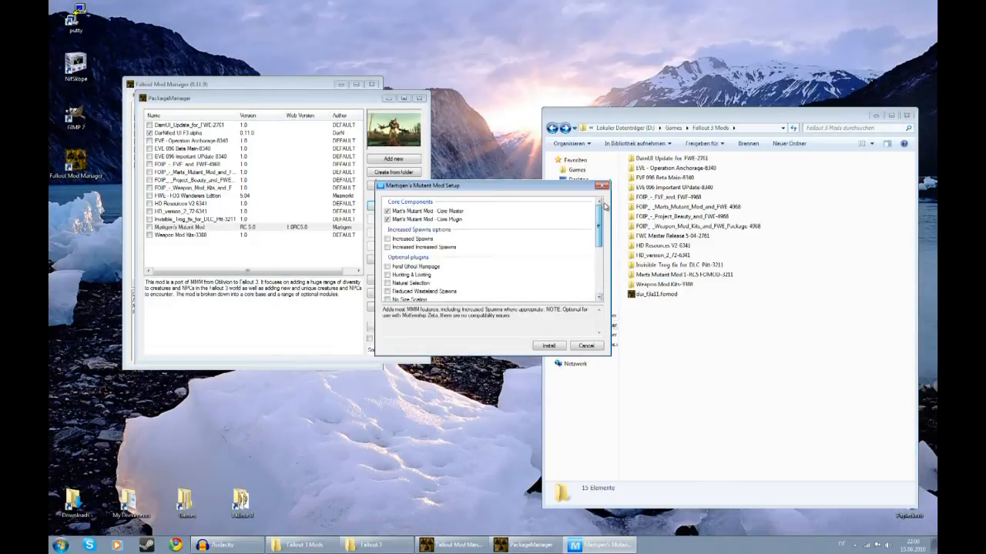
pyautogui.click(555, 349)
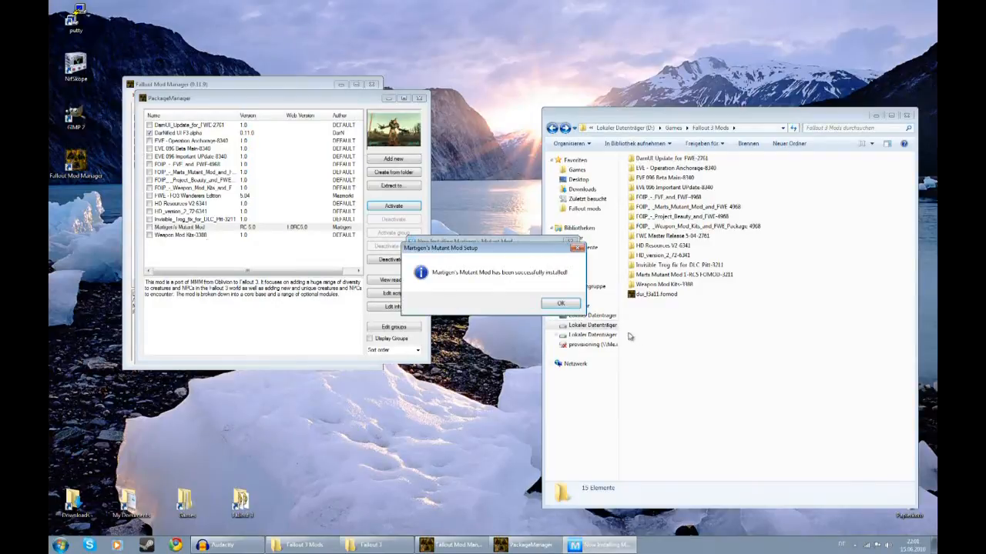
pyautogui.click(562, 304)
pyautogui.click(526, 300)
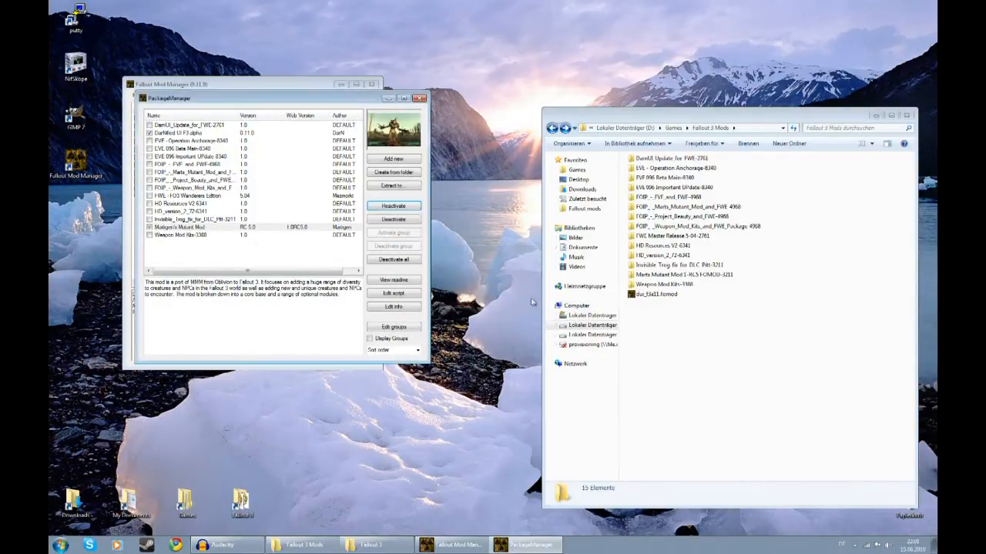
# Activate the Weapon Mod Kits-3388 package
pyautogui.click(191, 241)
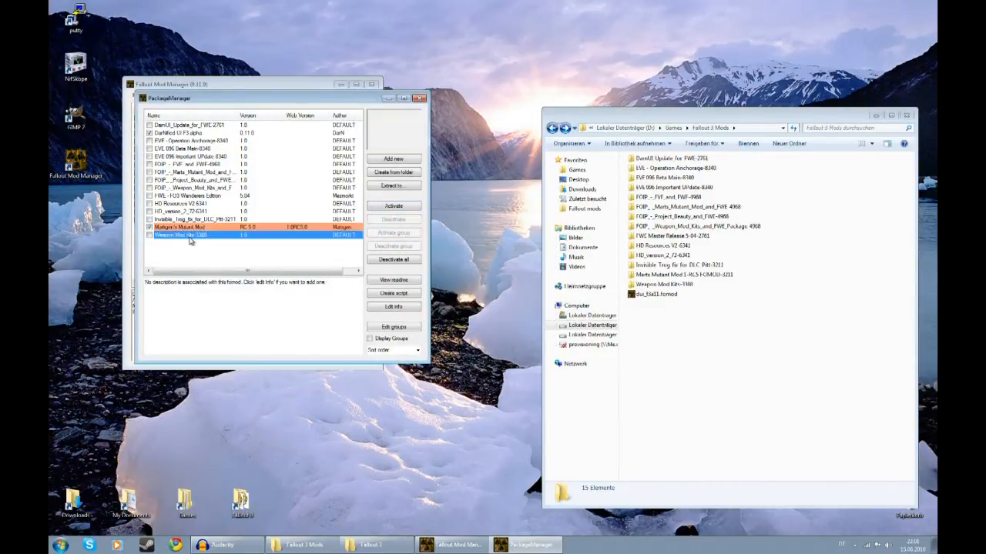
pyautogui.click(405, 206)
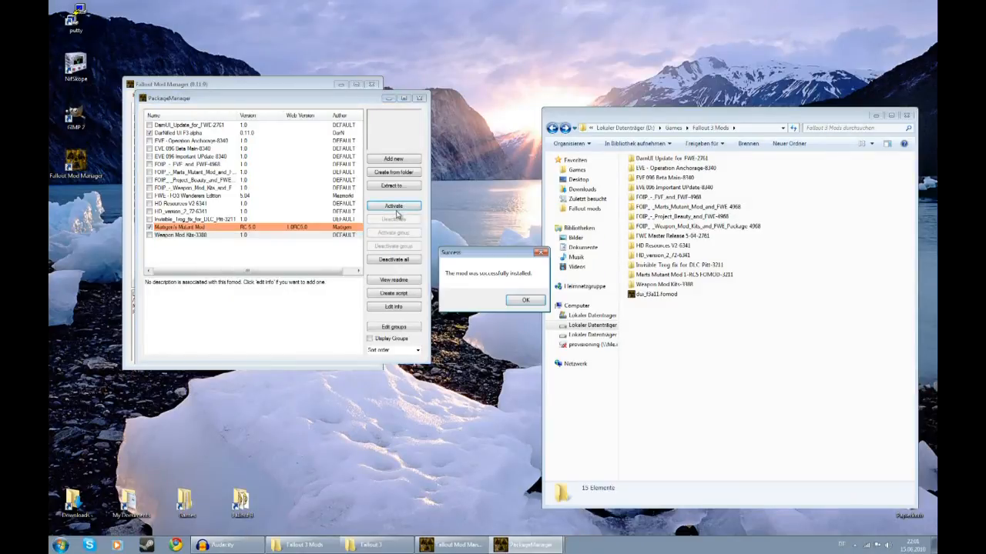
pyautogui.click(516, 303)
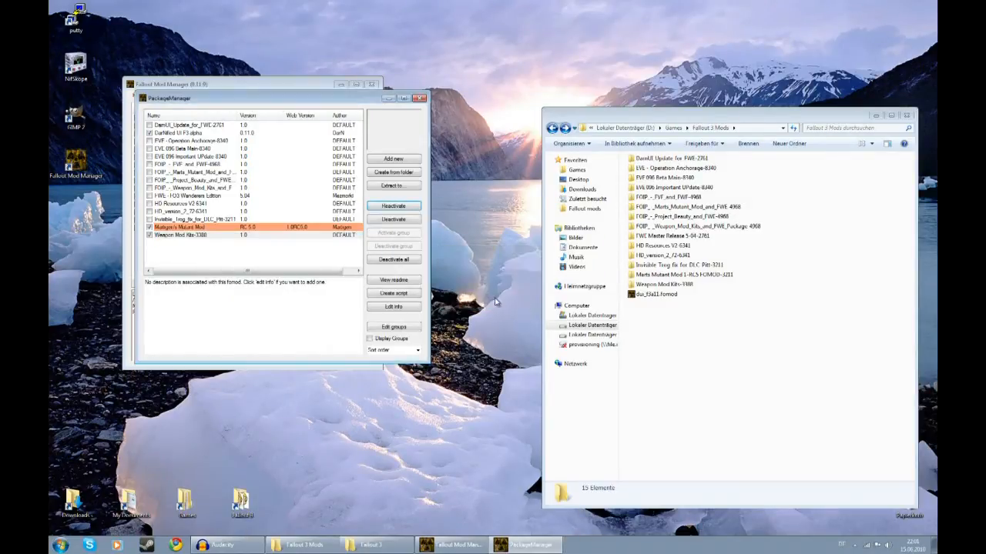
# Activate the HD_version_2_72-6341 package and the HD Resources V2-6341 package
pyautogui.click(188, 211)
pyautogui.click(392, 206)
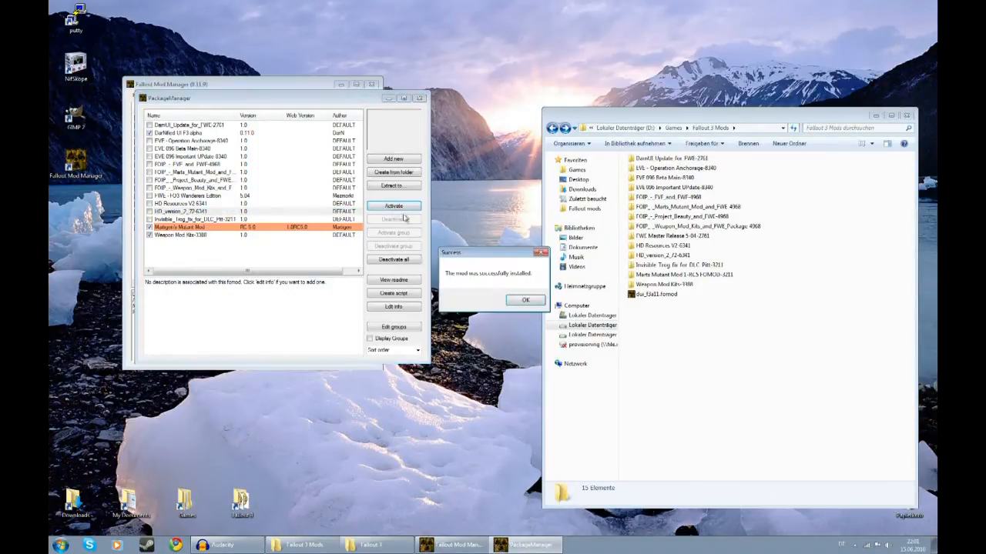
pyautogui.click(523, 300)
pyautogui.click(185, 204)
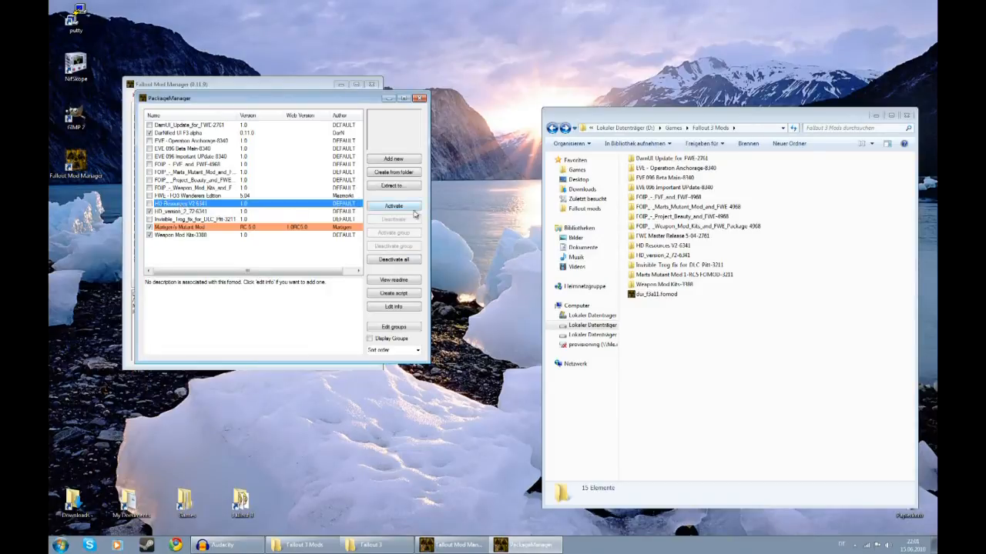
pyautogui.click(393, 207)
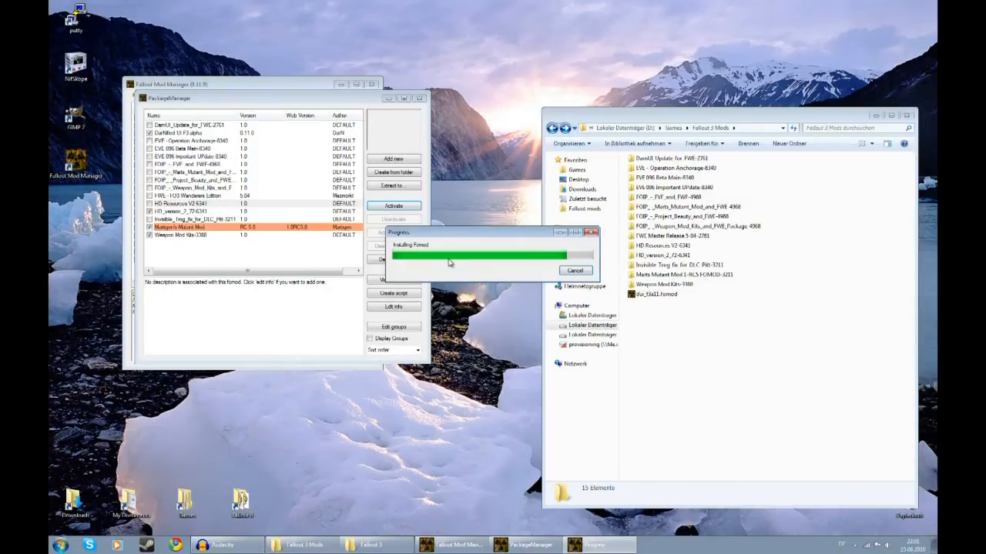
pyautogui.click(534, 302)
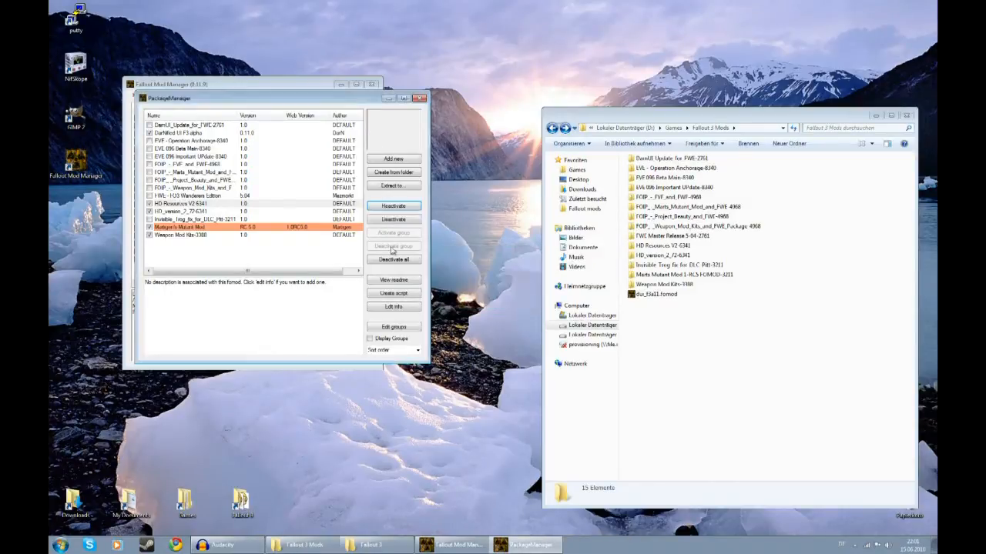
# Activate the EVE 096 Beta Main-8340 package
pyautogui.click(200, 150)
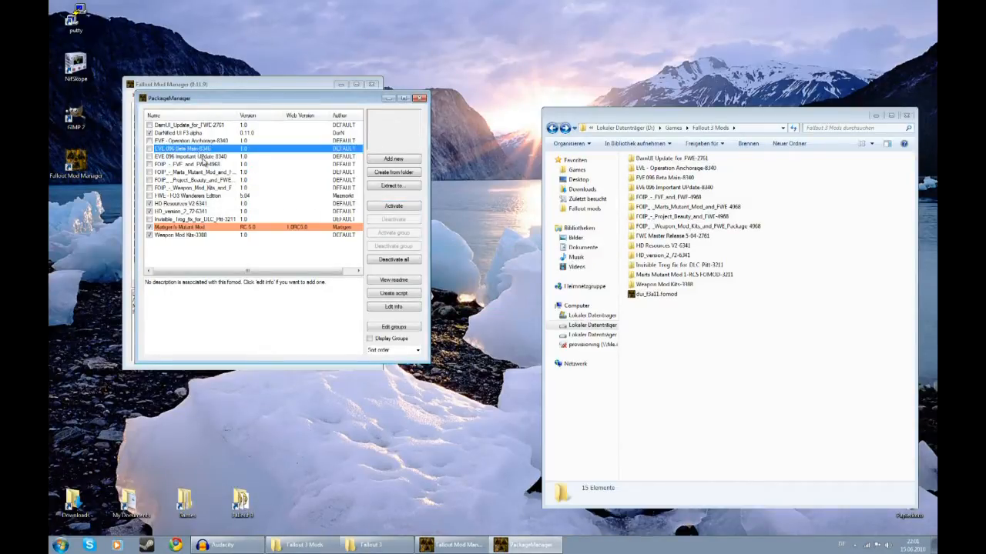
pyautogui.click(369, 205)
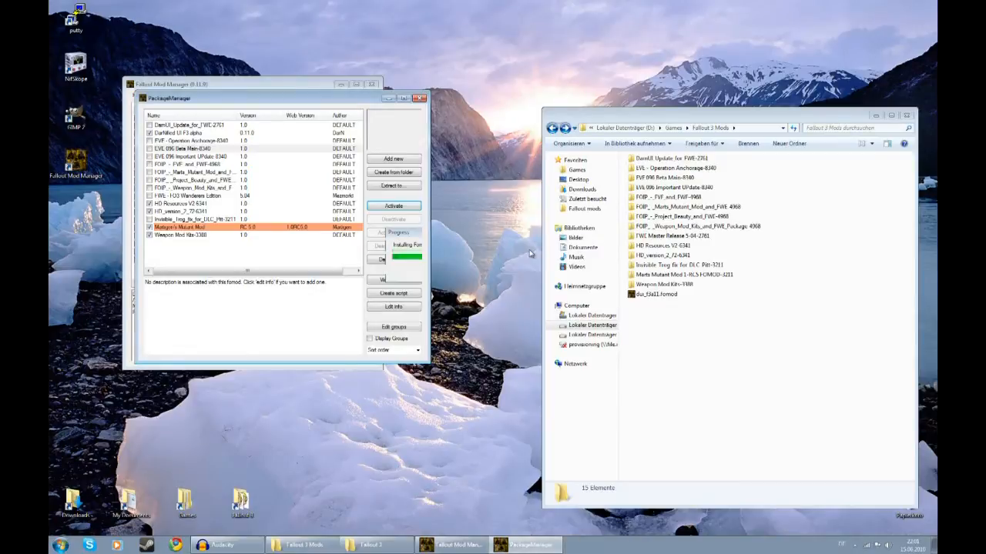
pyautogui.click(523, 302)
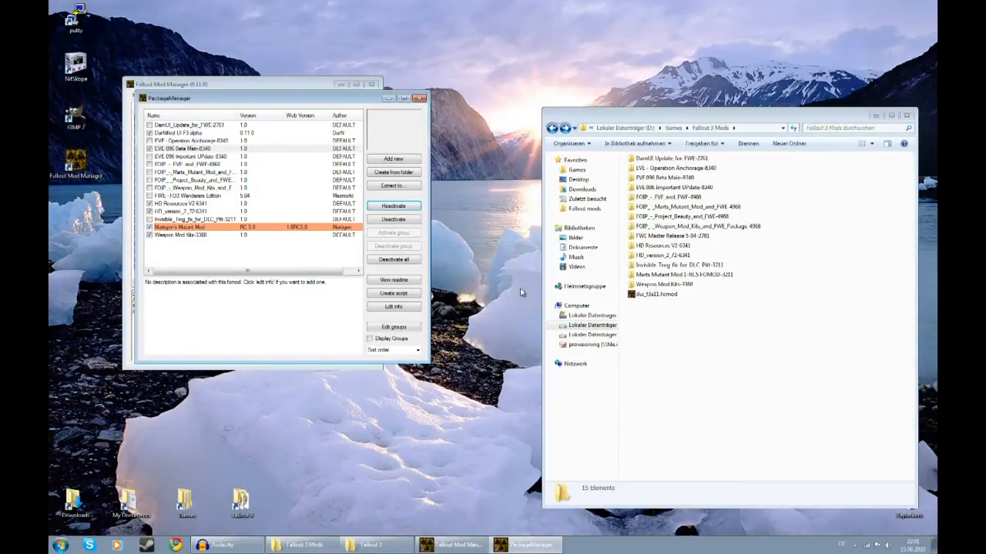
# Start activating FWE - FO3 Wanderers Edition and select the Followers Enhanced (BrokenSteel) follower plugin
pyautogui.click(197, 197)
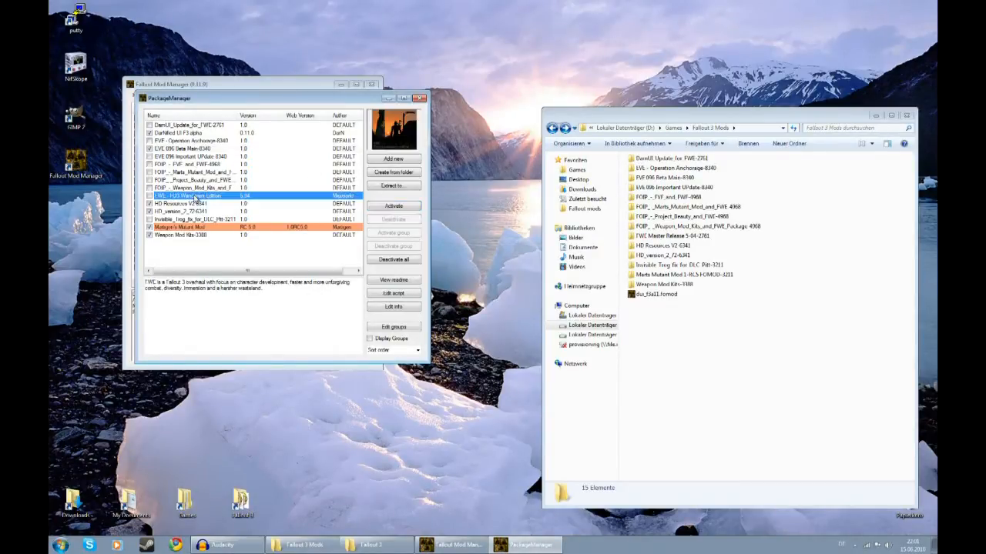
pyautogui.click(394, 208)
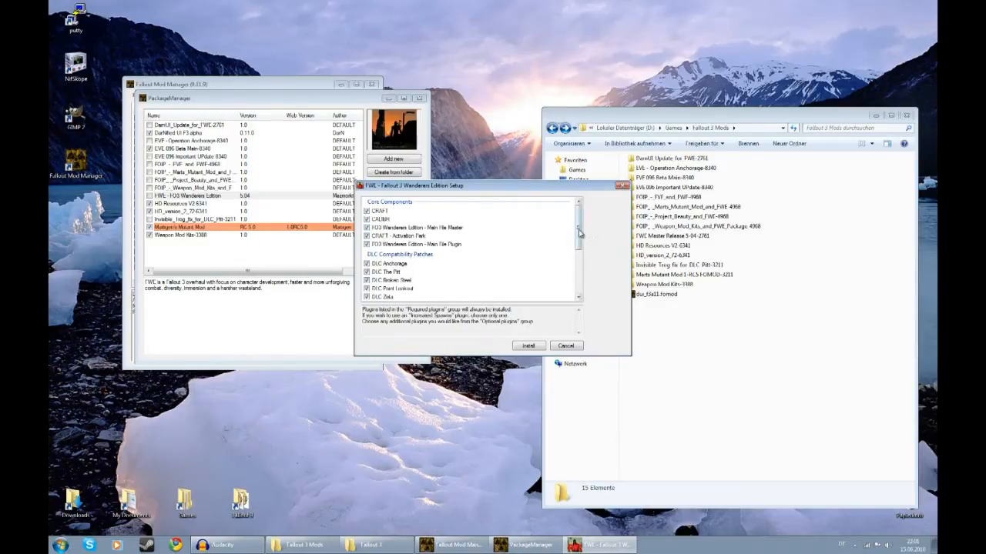
pyautogui.scroll(-1, 580, 235)
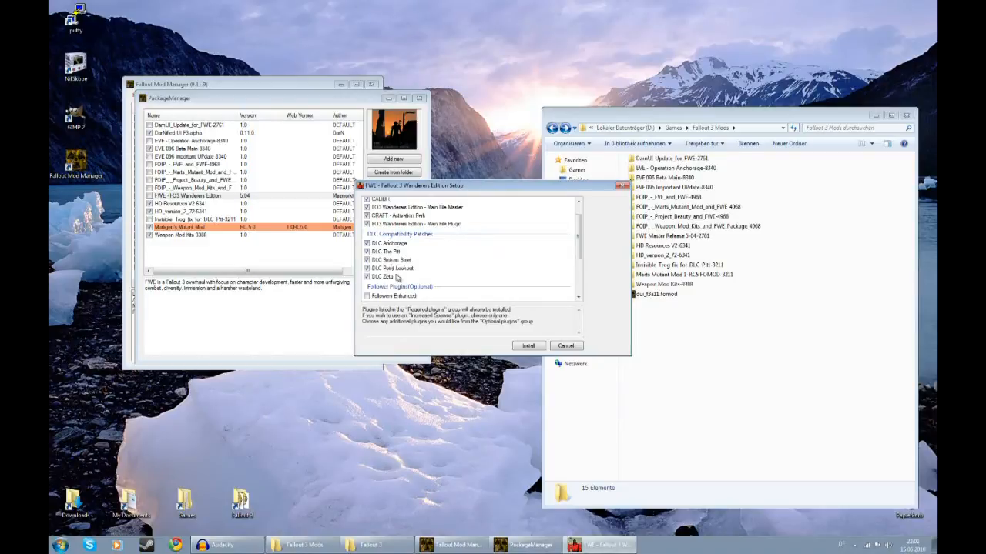
pyautogui.moveTo(579, 236); pyautogui.dragTo(579, 270)
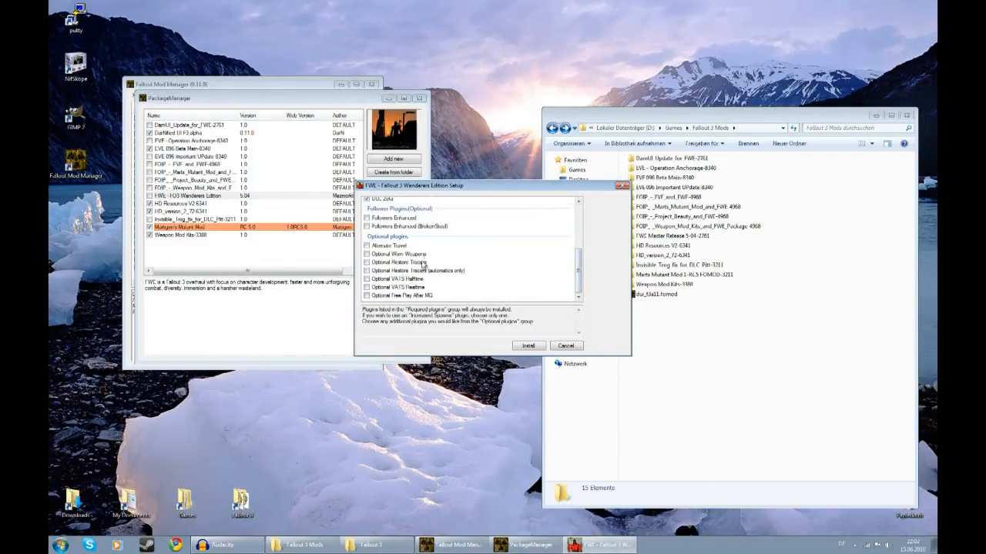
pyautogui.click(402, 219)
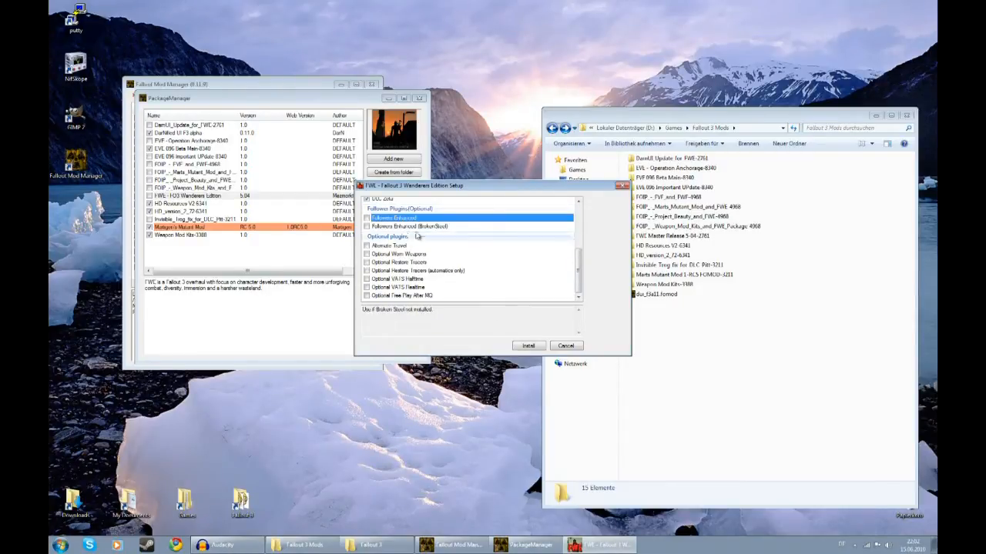
pyautogui.click(411, 227)
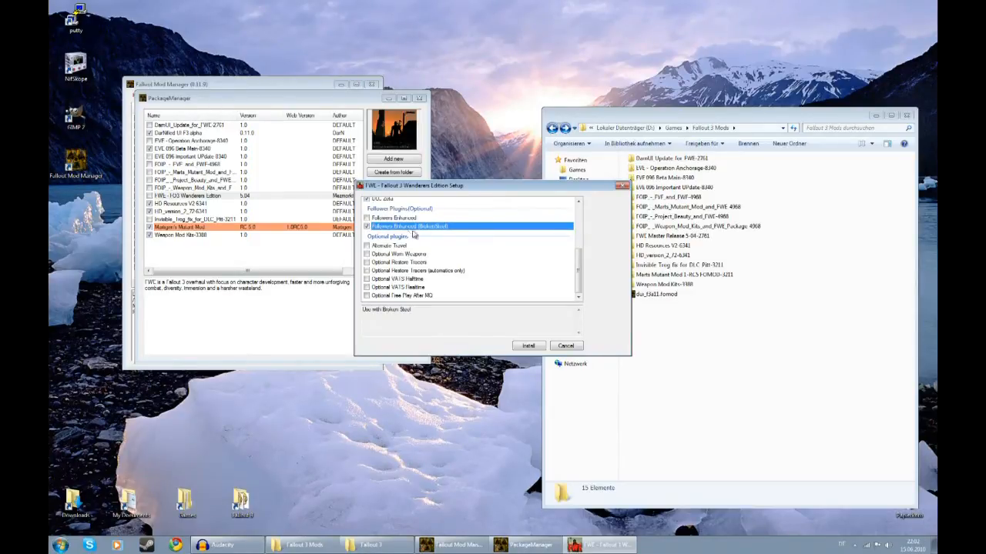
pyautogui.click(395, 218)
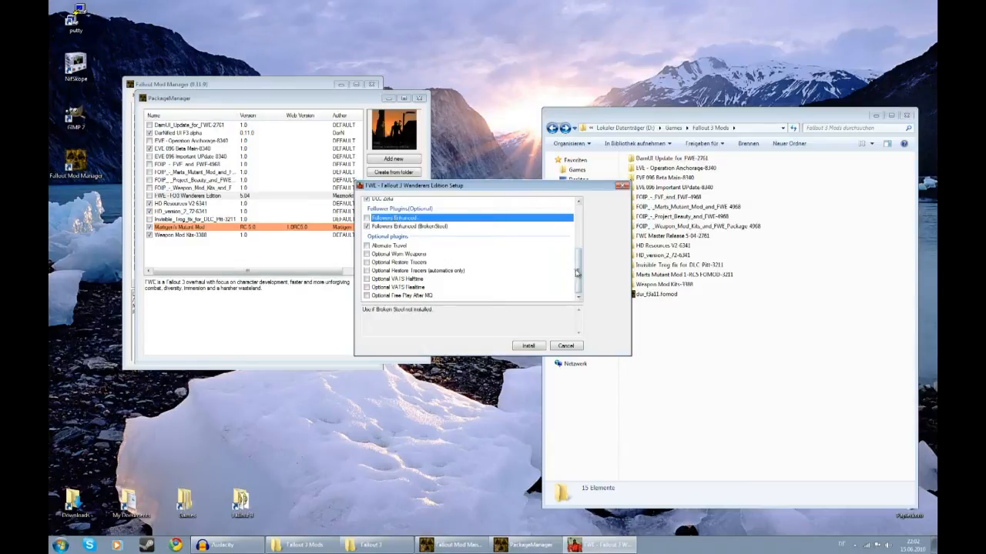
# Add the Alternate Travel and Optional Restore Tracers (automatics only) plugins and install FWE, overwriting all existing data files
pyautogui.click(385, 246)
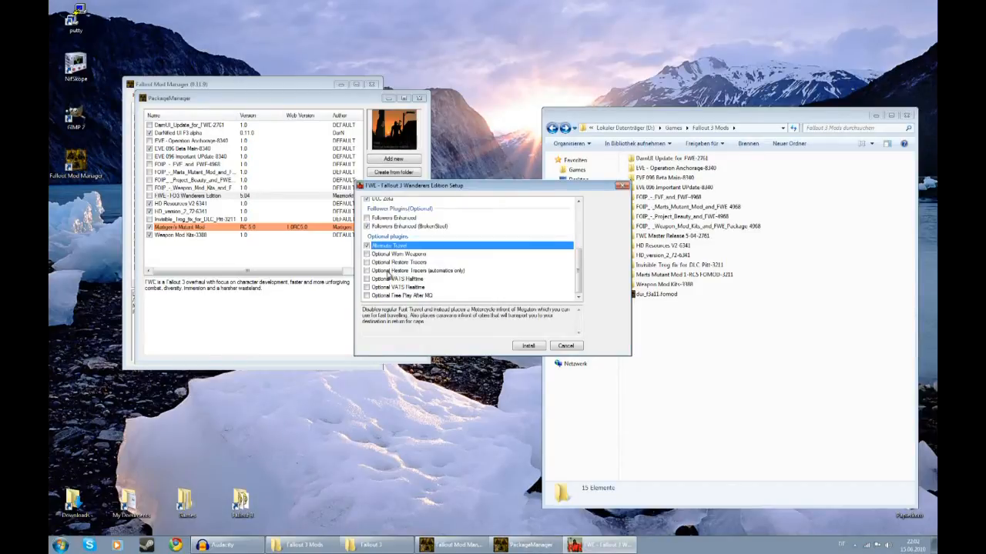
pyautogui.click(389, 271)
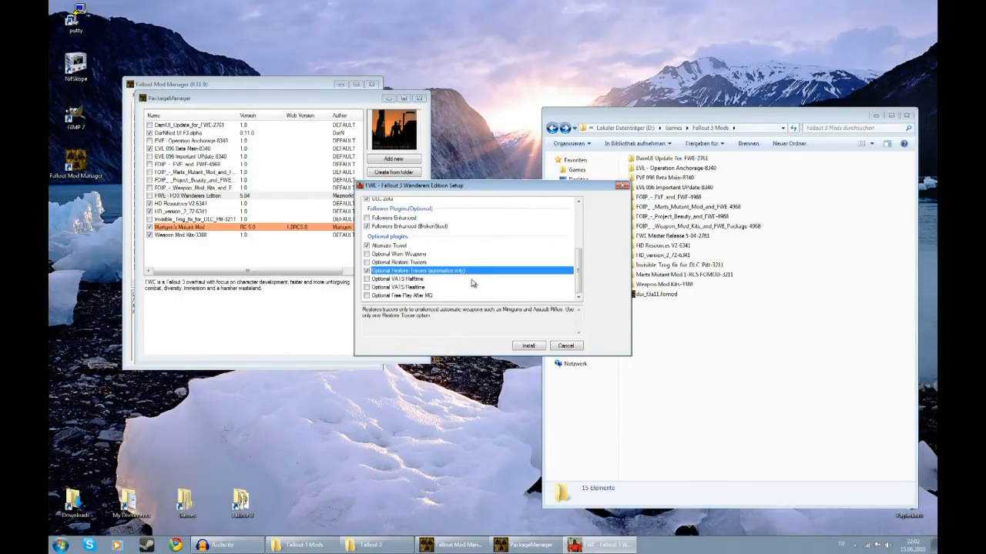
pyautogui.click(530, 347)
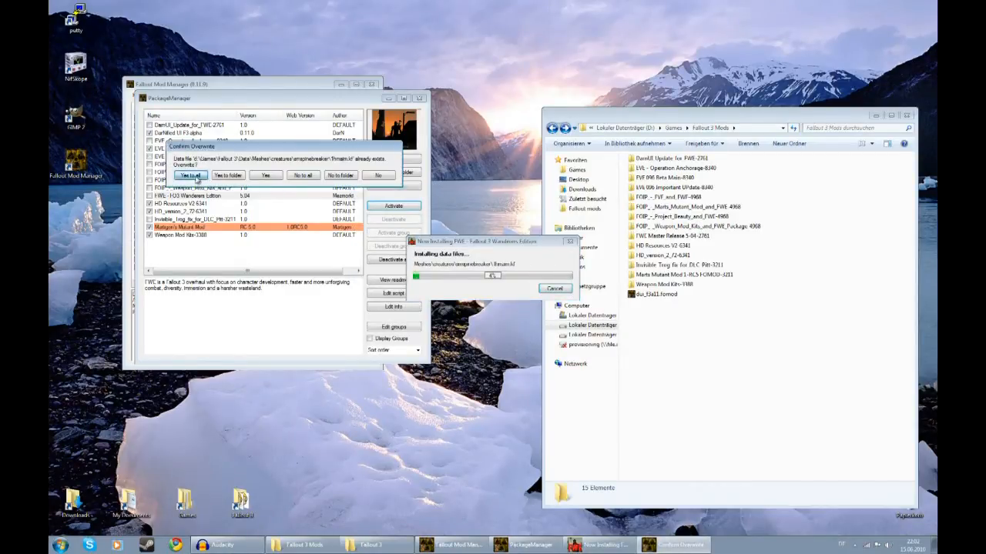
pyautogui.click(191, 175)
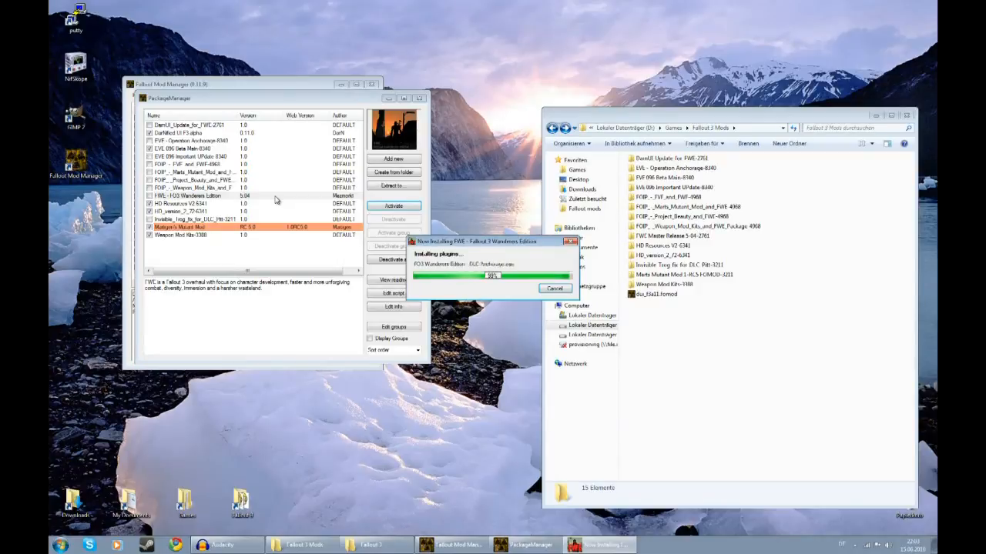
# Finish the FWE installation and activate the EVE - Operation Anchorage-8340 package, overwriting all existing data files
pyautogui.click(573, 304)
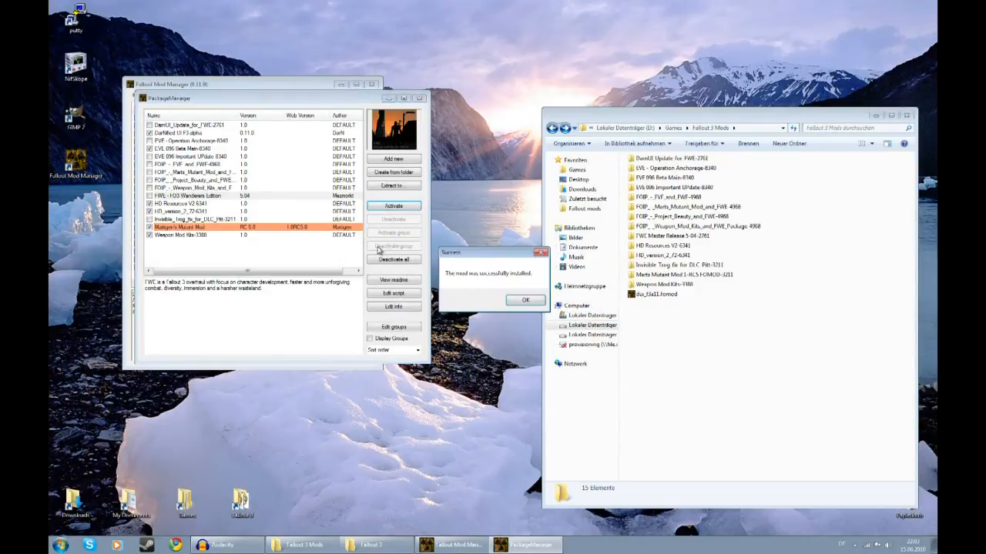
pyautogui.click(526, 299)
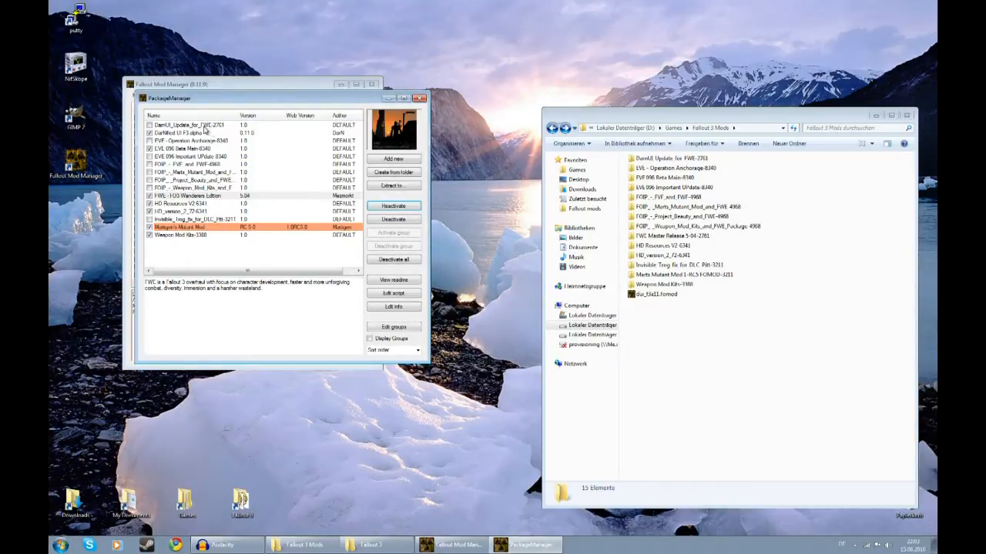
pyautogui.click(207, 142)
pyautogui.click(380, 206)
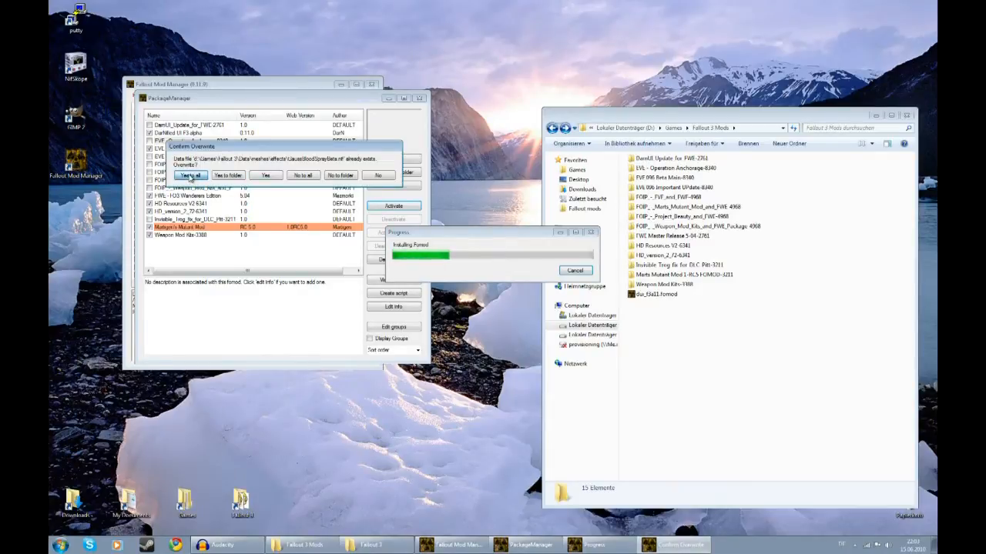
pyautogui.click(191, 176)
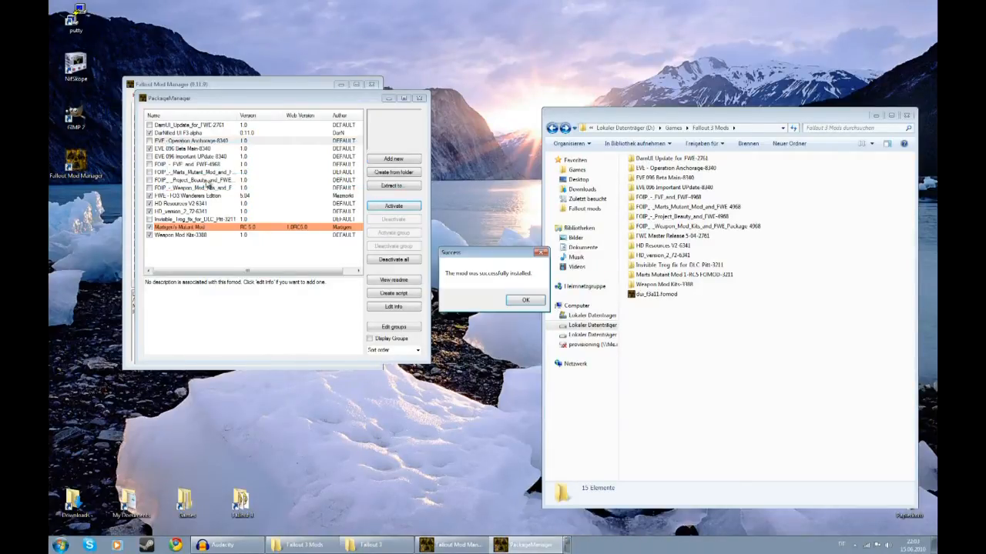
pyautogui.click(523, 300)
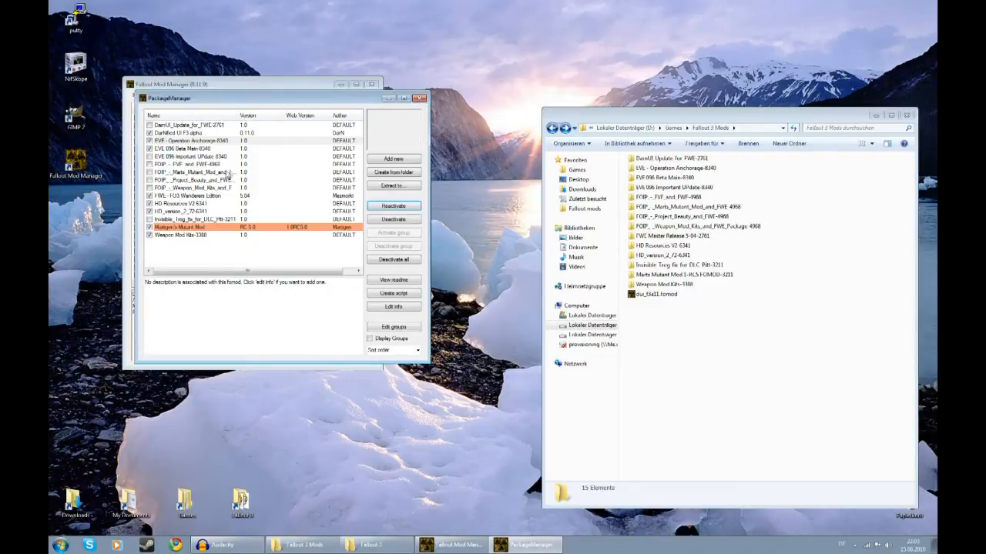
# Activate the EVE 096 Important UPdate-8340 package and the Invisible_Trog_fix_for_DLC_Pitt-3211 package
pyautogui.click(196, 157)
pyautogui.click(394, 206)
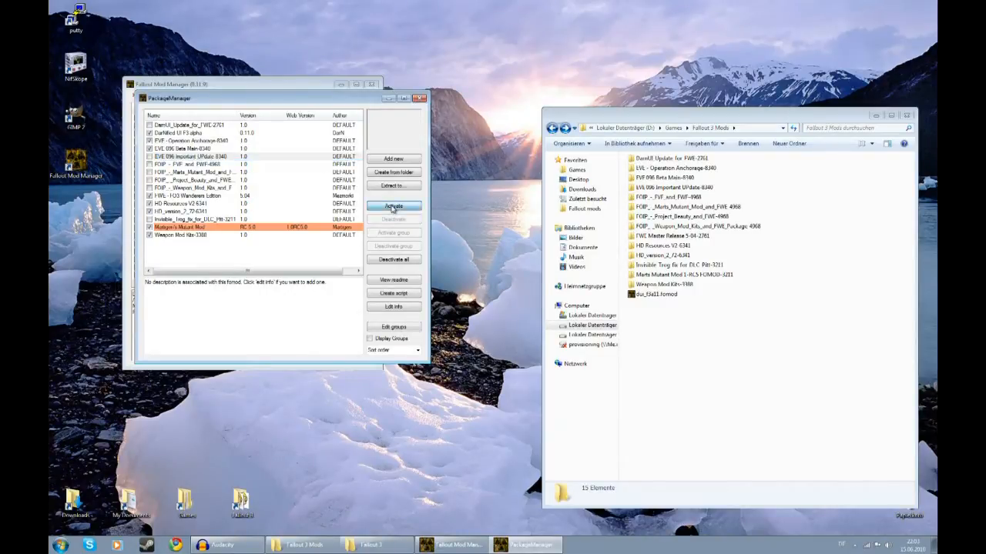
pyautogui.click(192, 181)
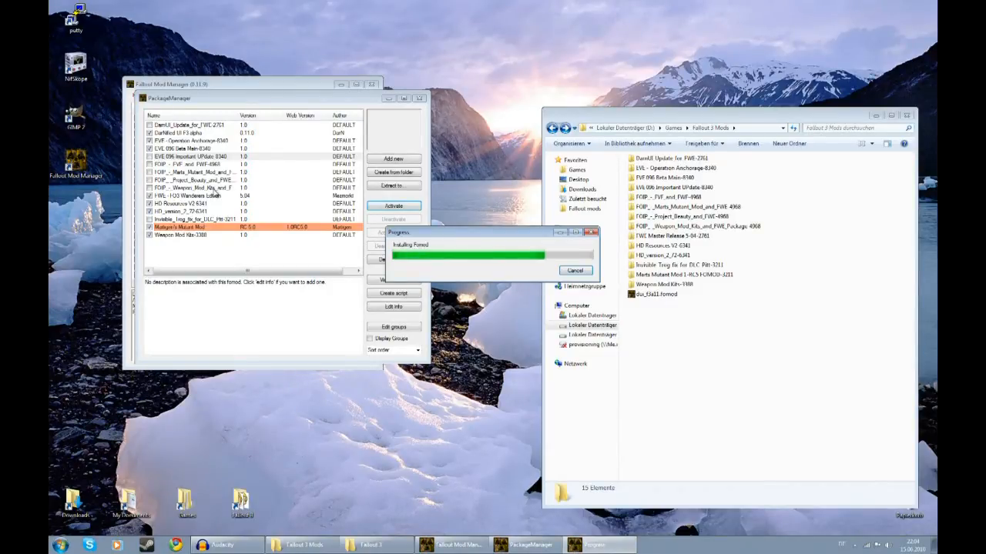
pyautogui.click(526, 299)
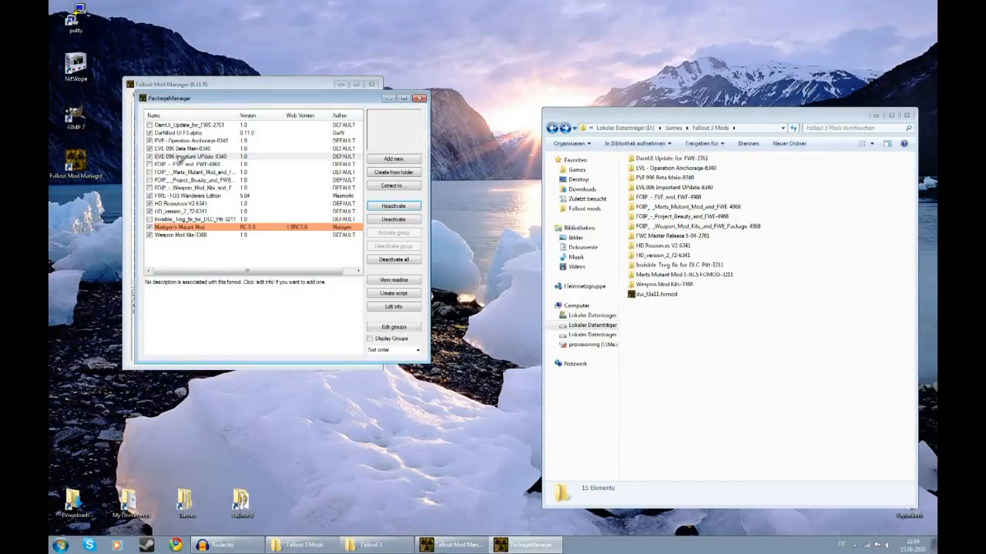
pyautogui.click(197, 220)
pyautogui.click(394, 206)
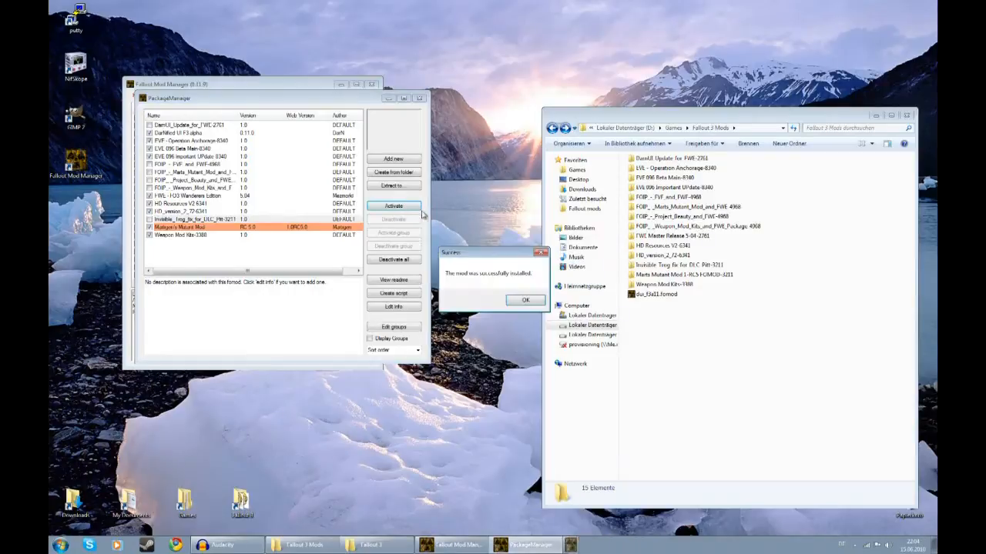
pyautogui.click(529, 303)
# Activate the DarnUI_Update_for_FWE-2761 package, overwriting all existing data files
pyautogui.click(200, 125)
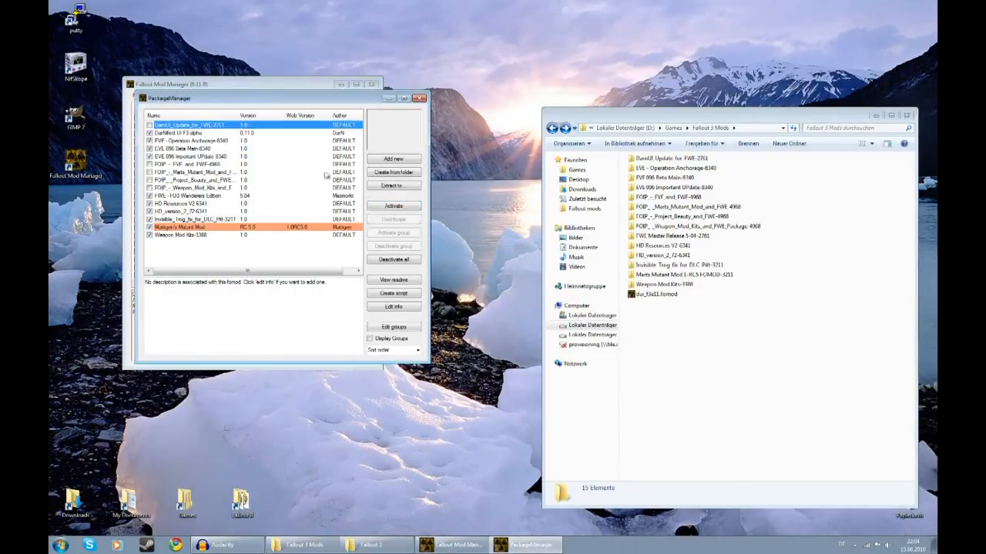
pyautogui.click(382, 210)
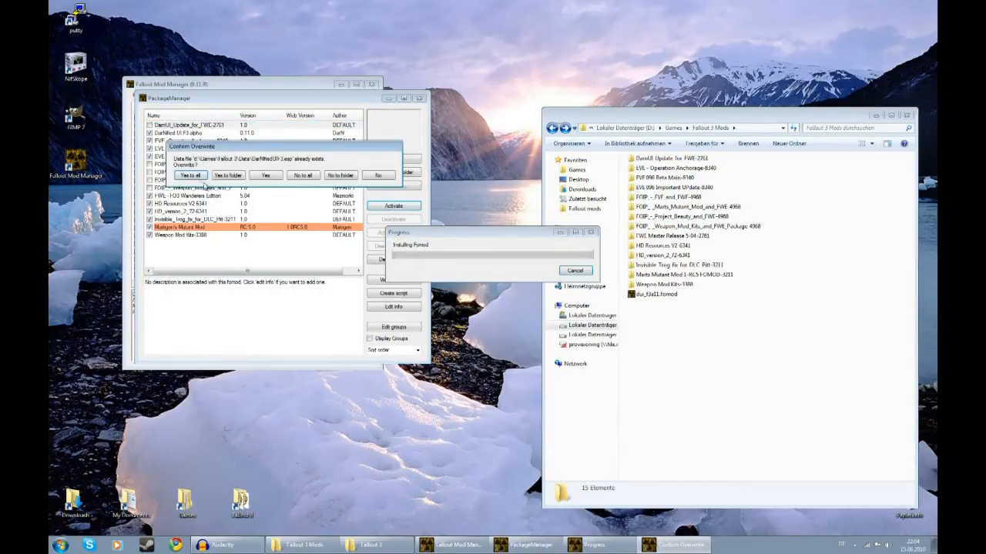
pyautogui.click(189, 176)
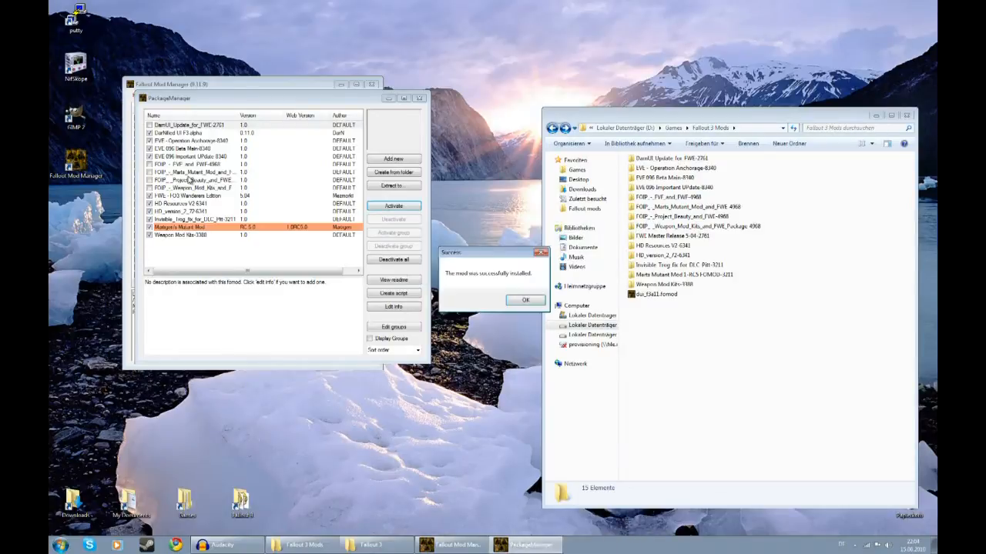
pyautogui.click(523, 300)
# Activate the FOIP EVE and FWE package, overwriting all existing files, and the FOIP Marts Mutant Mod and FWE package
pyautogui.click(195, 165)
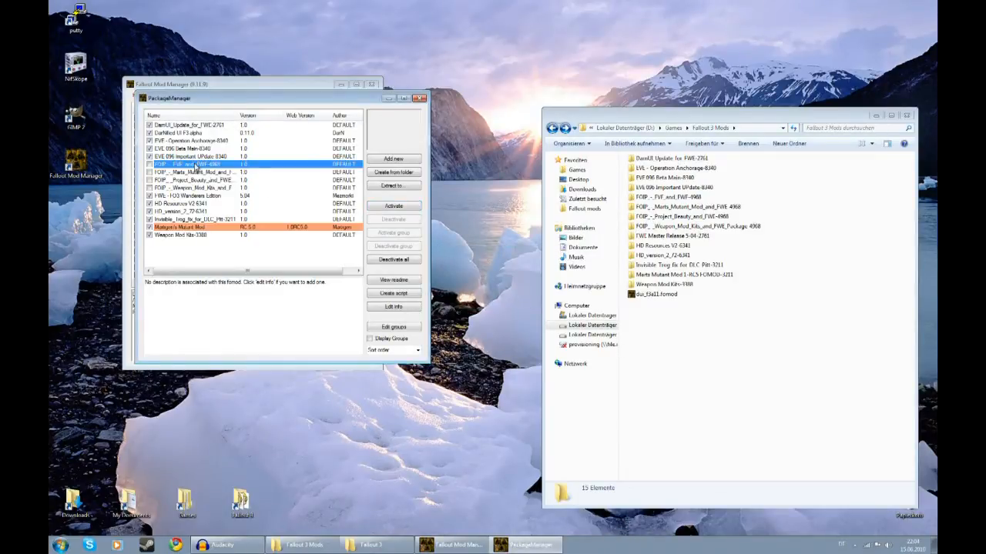
pyautogui.click(393, 204)
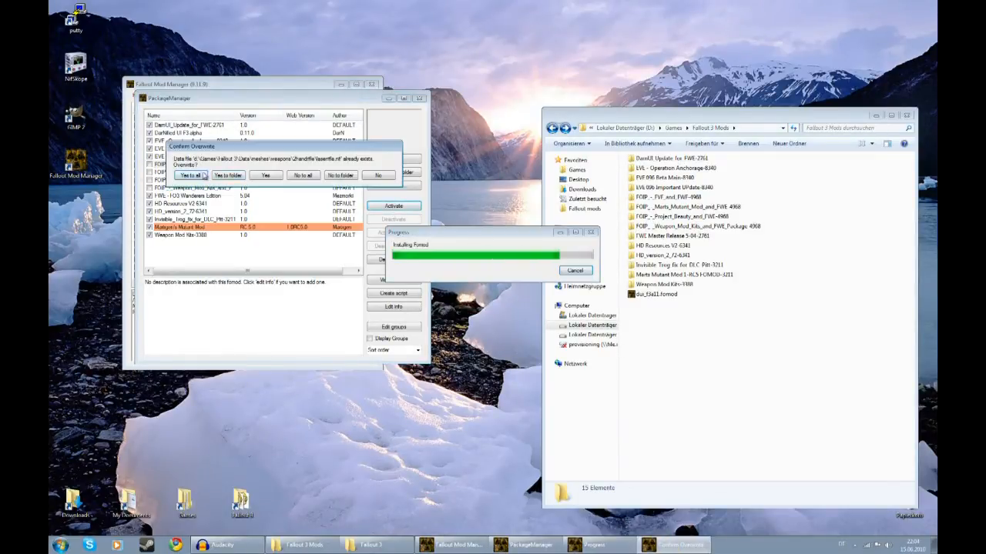
pyautogui.click(195, 179)
pyautogui.click(523, 300)
pyautogui.click(186, 173)
pyautogui.click(389, 207)
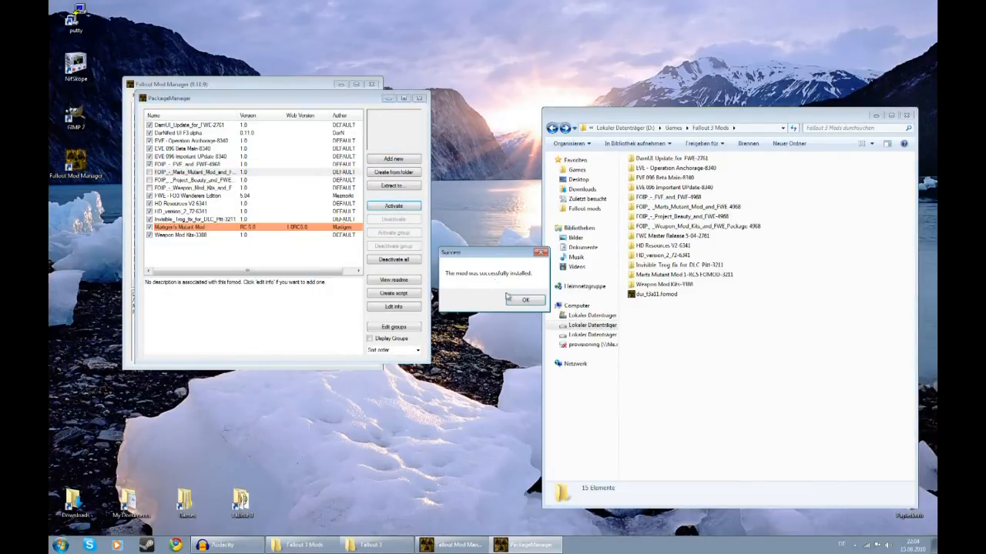
pyautogui.click(515, 299)
# Activate the FOIP Project Beauty and FWE package and the FOIP Weapon Mod Kits and FWE package
pyautogui.click(206, 180)
pyautogui.click(389, 206)
pyautogui.click(526, 300)
pyautogui.click(209, 188)
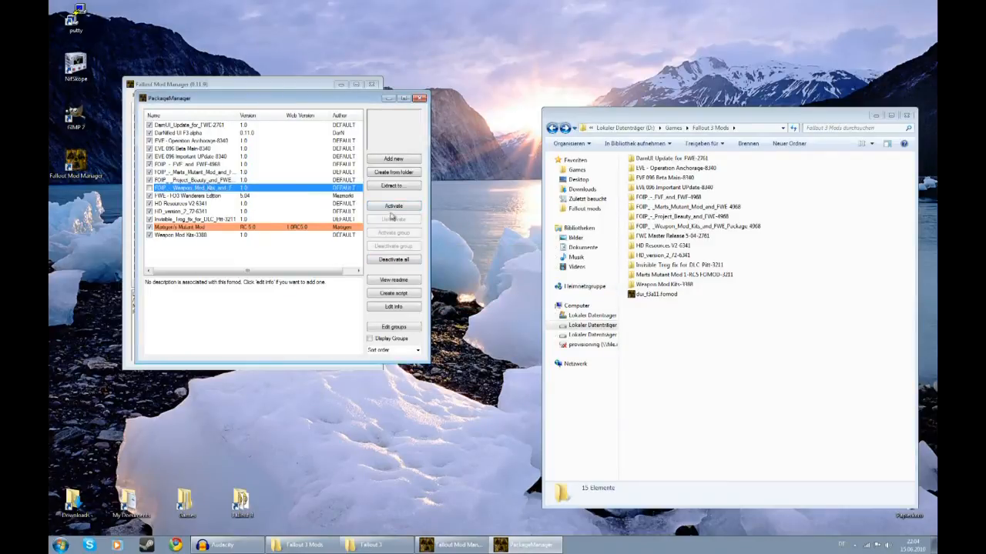
pyautogui.click(392, 207)
pyautogui.click(524, 299)
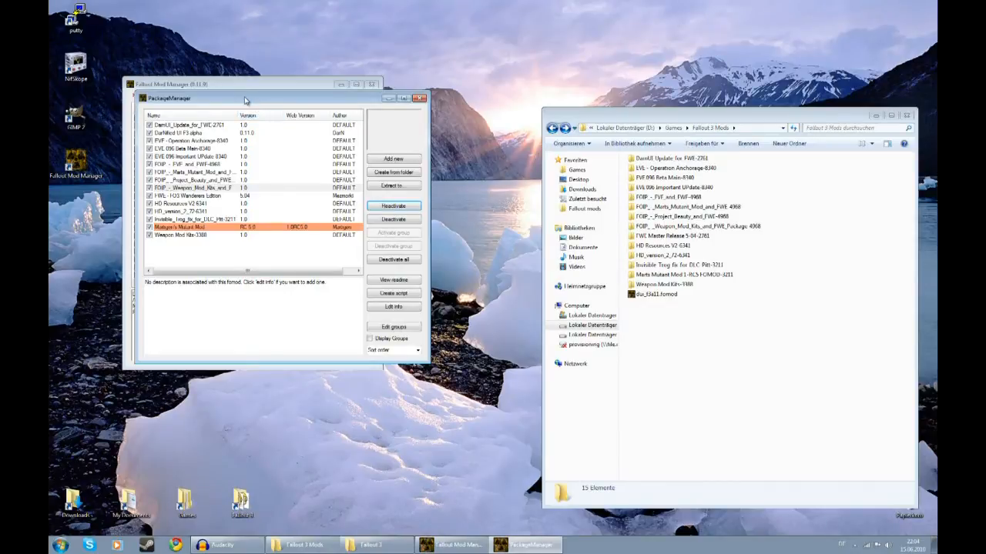
# Close the package manager, maximize the mod manager window and widen the File column to show full plugin names
pyautogui.moveTo(245, 100); pyautogui.dragTo(265, 107)
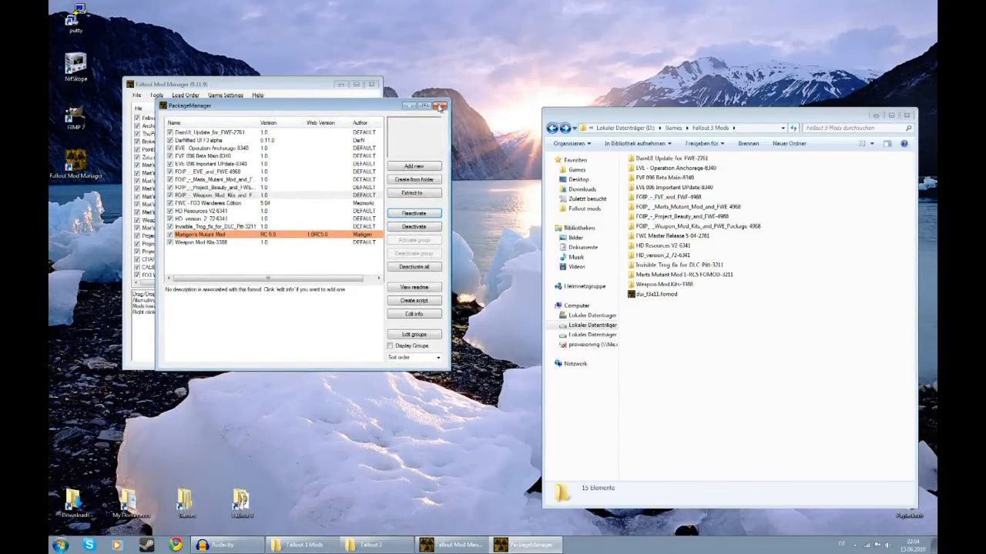
pyautogui.click(441, 104)
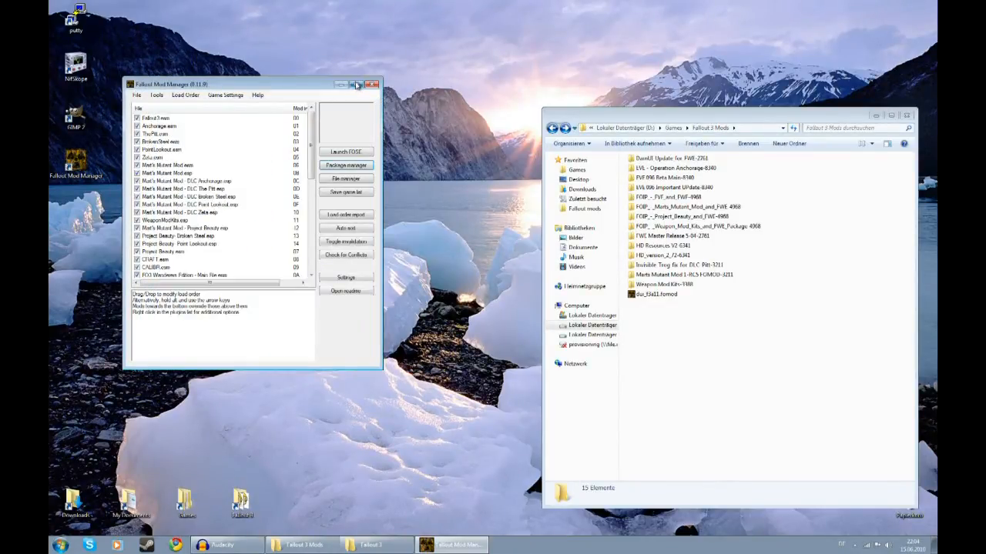
pyautogui.click(358, 85)
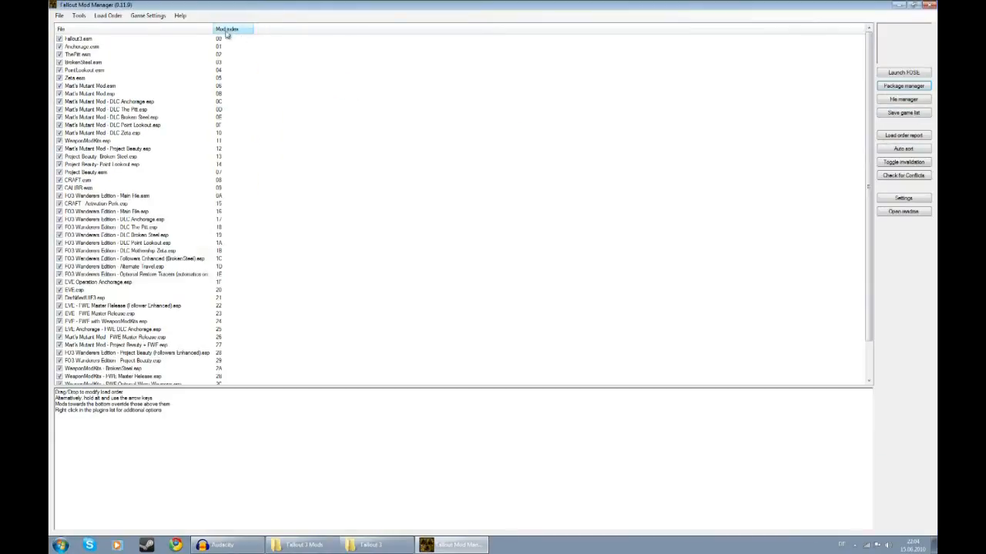
pyautogui.moveTo(212, 32); pyautogui.dragTo(325, 37)
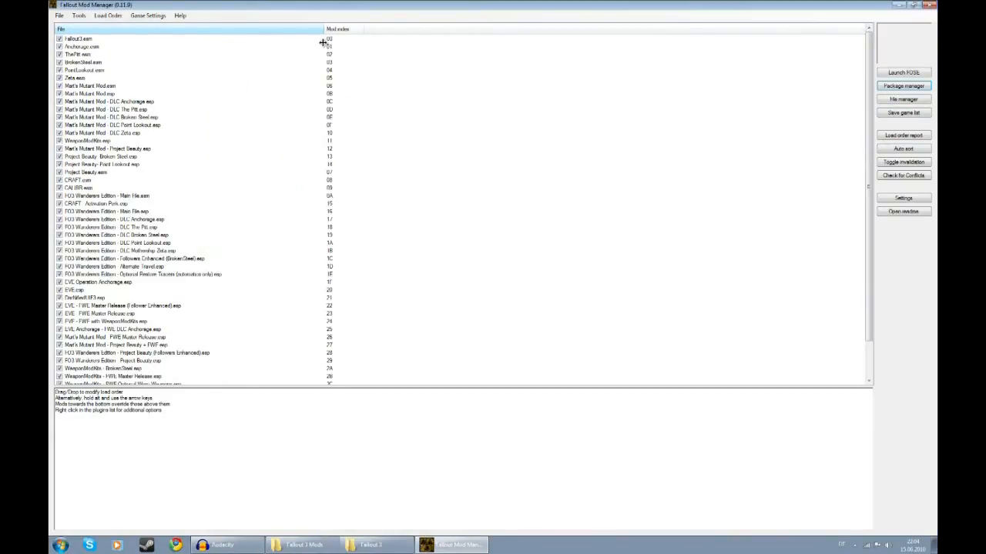
# Review the current plugin load order and auto sort it, accepting the beta feature warning
pyautogui.click(180, 87)
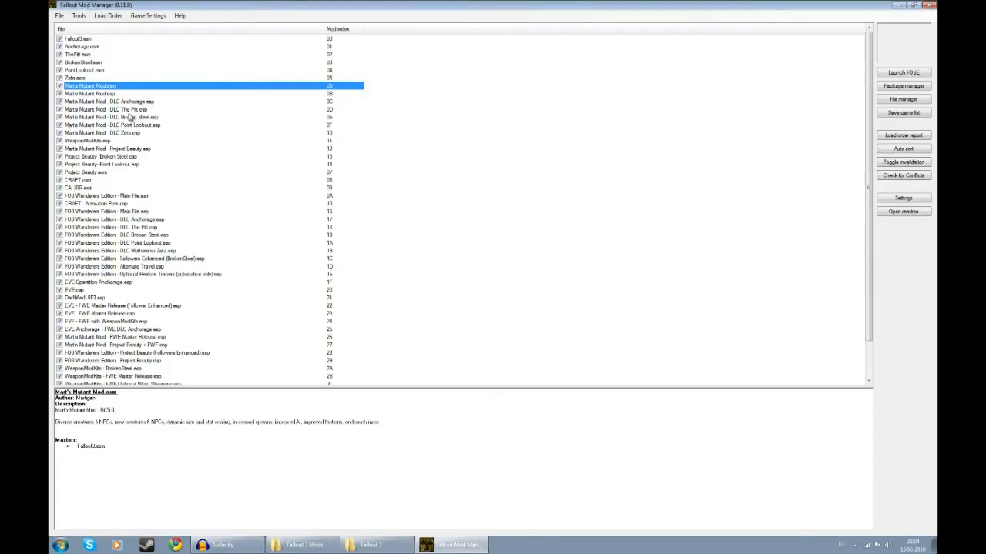
pyautogui.scroll(-2, 221, 116)
pyautogui.scroll(1, 165, 147)
pyautogui.scroll(-1, 169, 169)
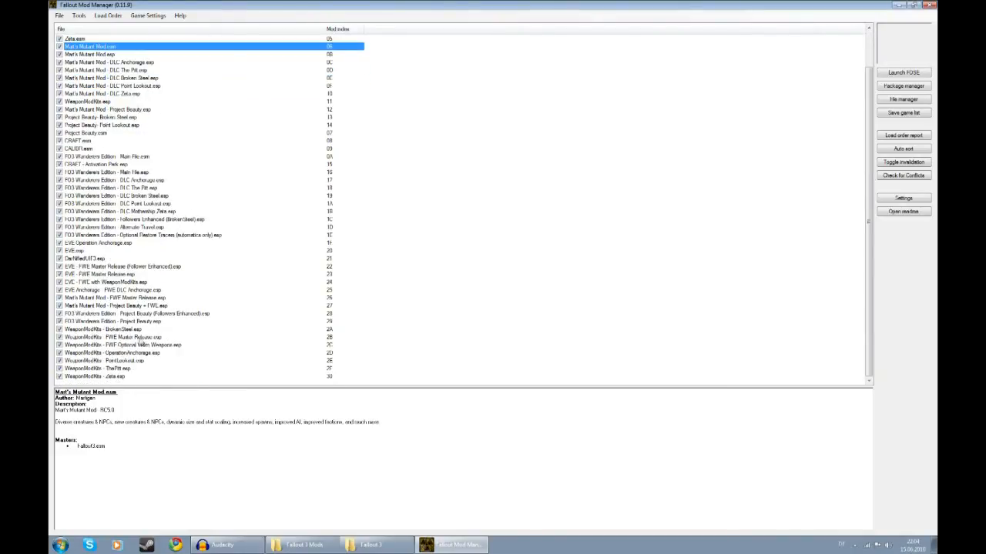
pyautogui.scroll(2, 159, 313)
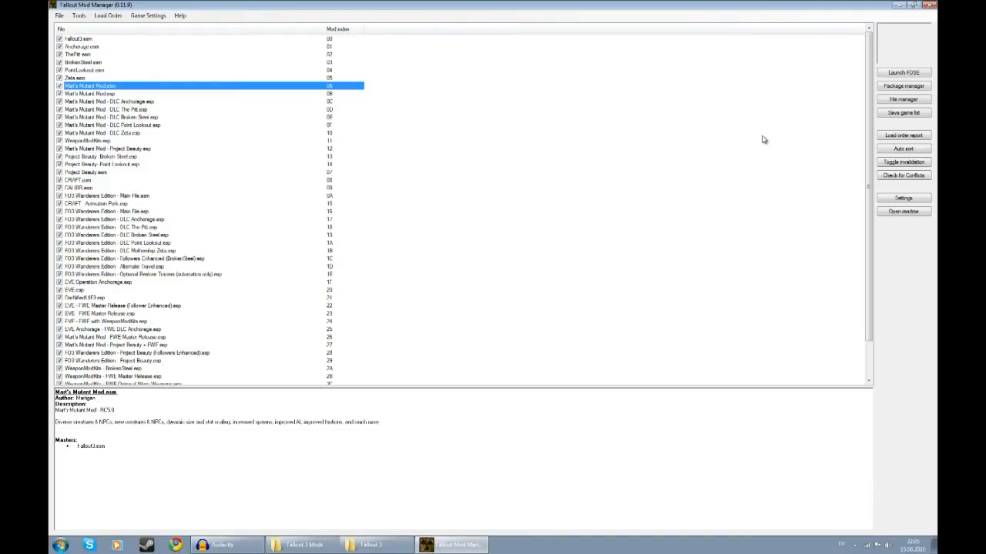
pyautogui.click(901, 151)
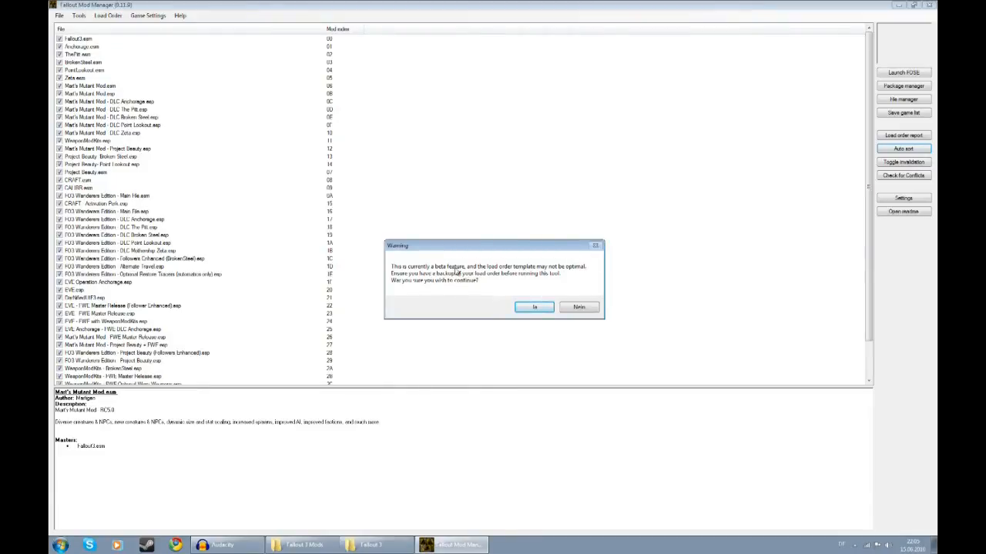
pyautogui.click(524, 310)
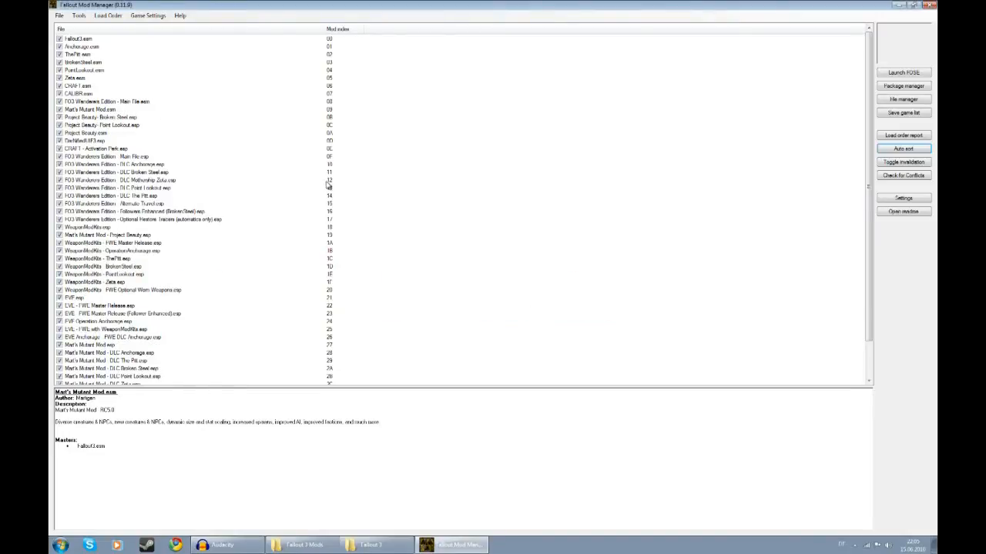
# Examine the auto-sorted load order and the description of the FO3 Wanderers Edition - Followers Enhanced (BrokenSteel) plugin
pyautogui.click(328, 211)
pyautogui.scroll(-2, 339, 210)
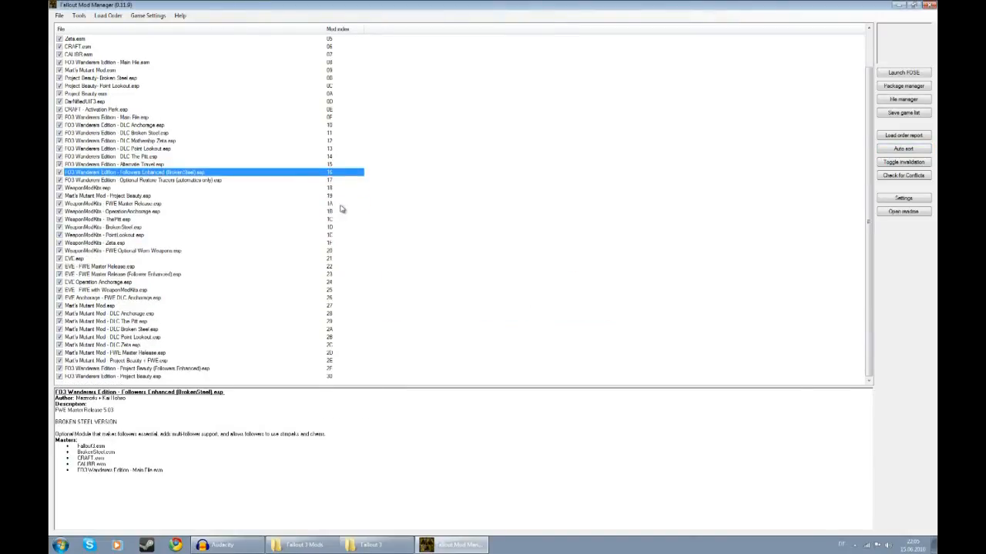
pyautogui.scroll(2, 342, 209)
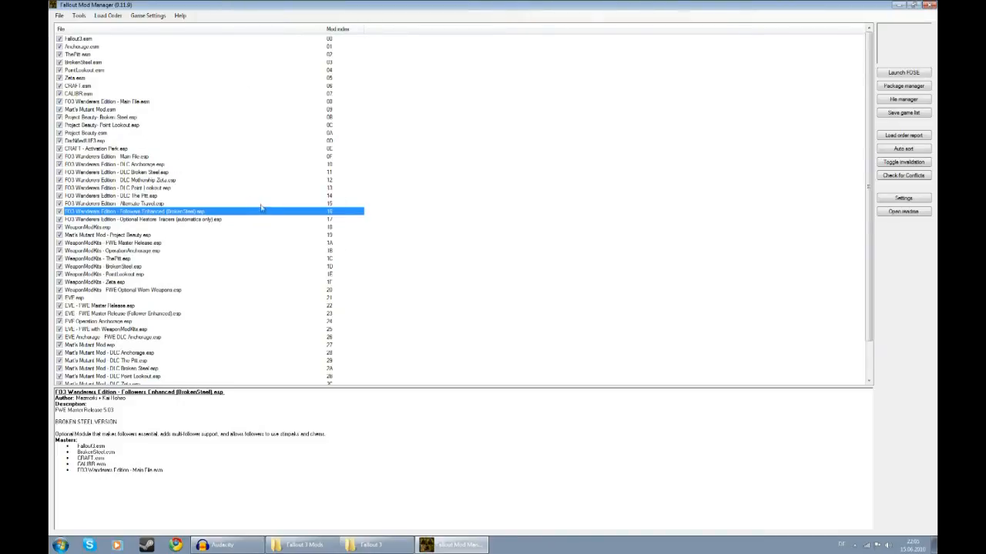
pyautogui.scroll(-2, 266, 210)
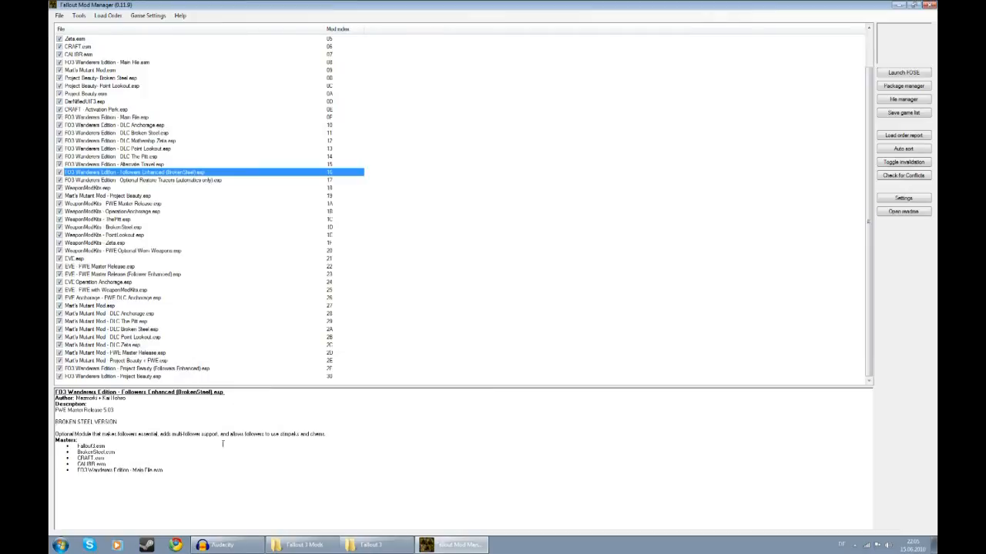
# Switch to Chrome and open the website fallout3nexus.com
pyautogui.click(182, 547)
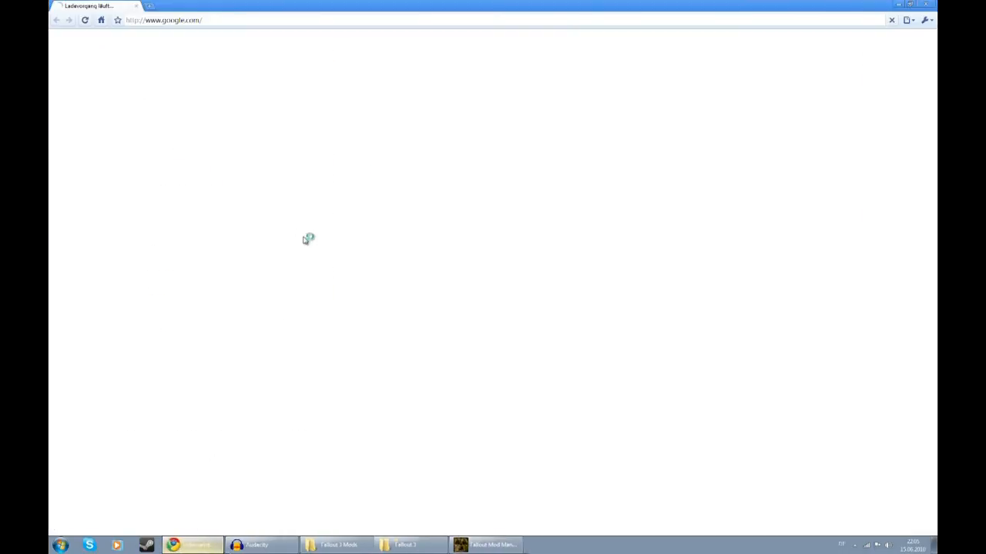
pyautogui.click(226, 23)
pyautogui.write('fa')
pyautogui.press('Return')
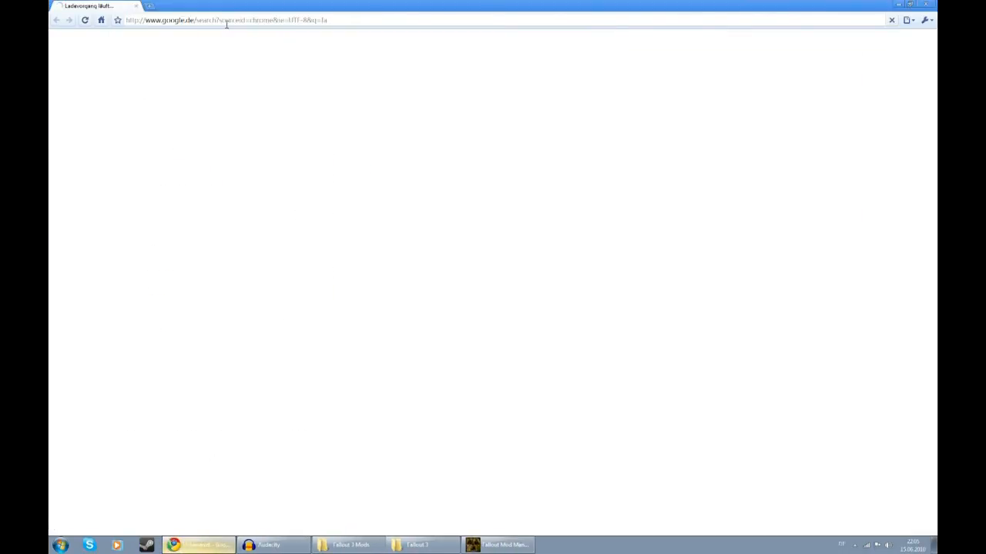
pyautogui.click(226, 24)
pyautogui.write('fallout3nexus.com/')
pyautogui.press('Return')
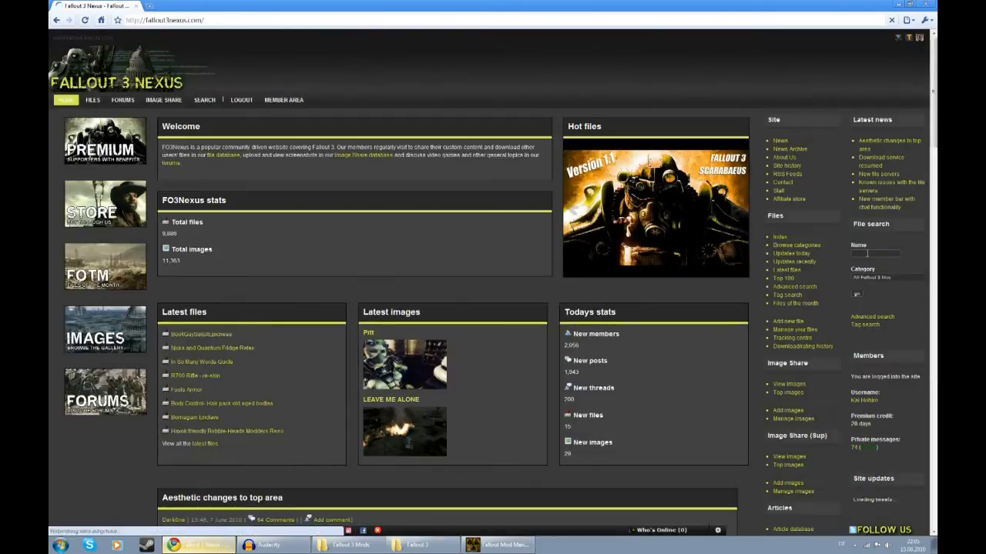
# Search the site's files by name for foip and place the browser window, reduced in size, beside the plugin list
pyautogui.write('foip')
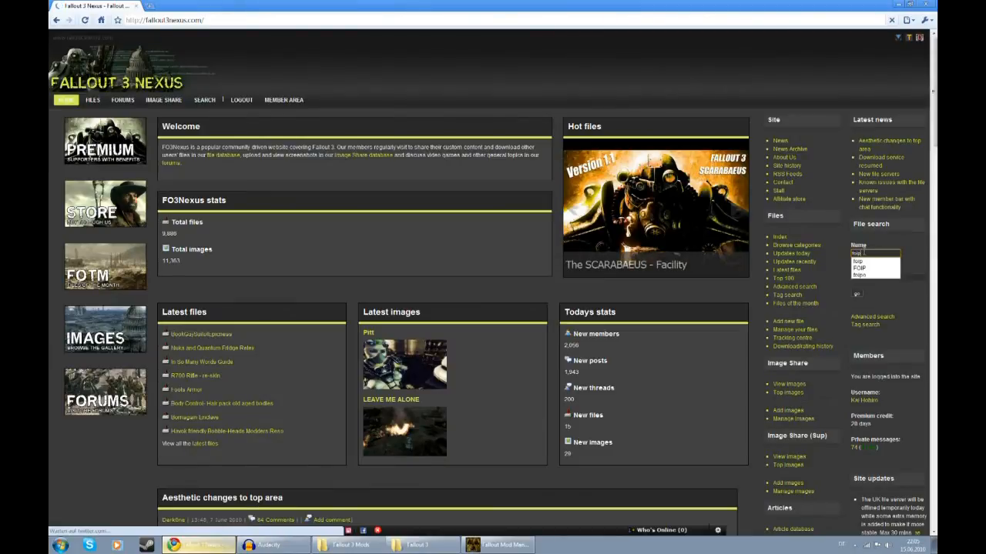
pyautogui.press('Return')
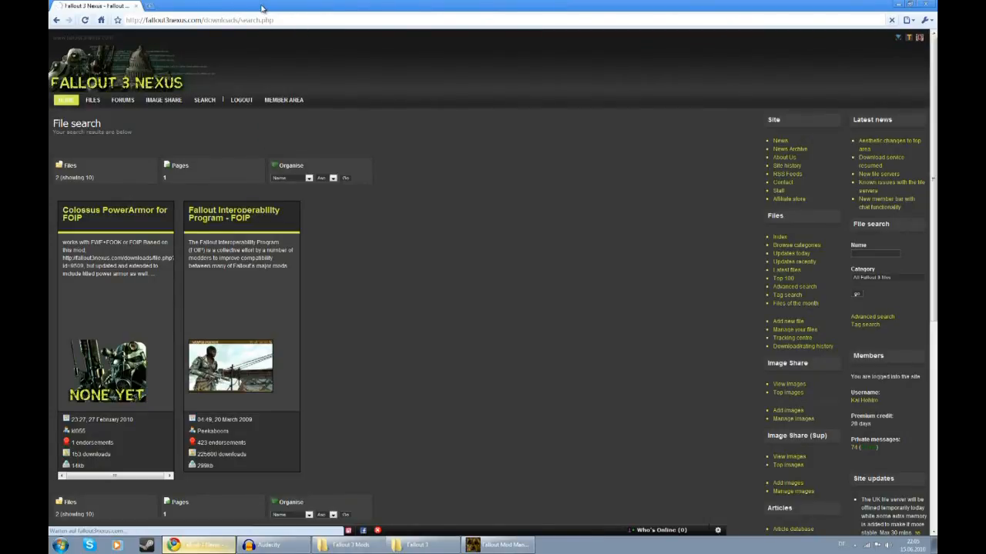
pyautogui.doubleClick(264, 9)
pyautogui.moveTo(704, 48); pyautogui.dragTo(709, 24)
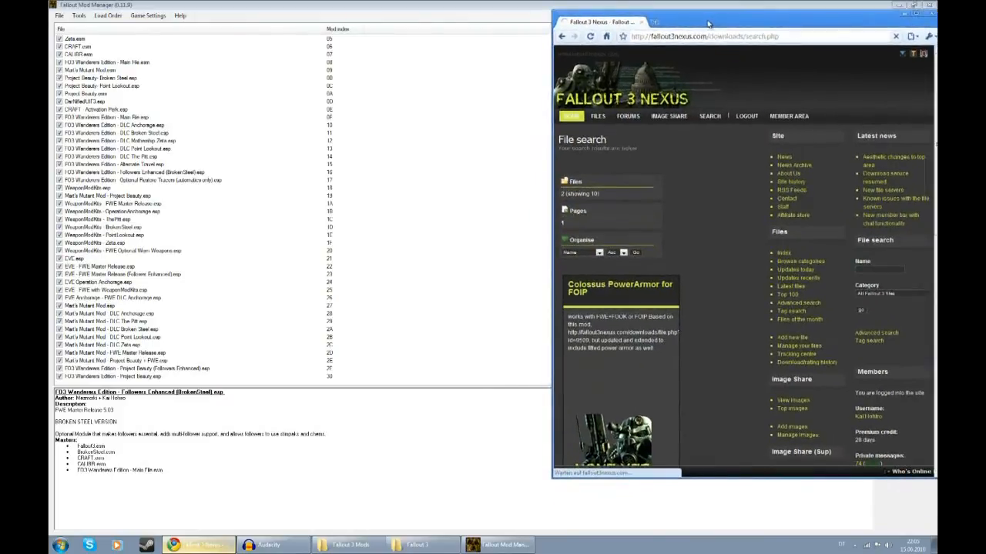
# Open the Fallout Interoperability Program - FOIP file page and find the FWE Master Release recommended load order in its description
pyautogui.scroll(-1, 705, 177)
pyautogui.scroll(-3, 709, 256)
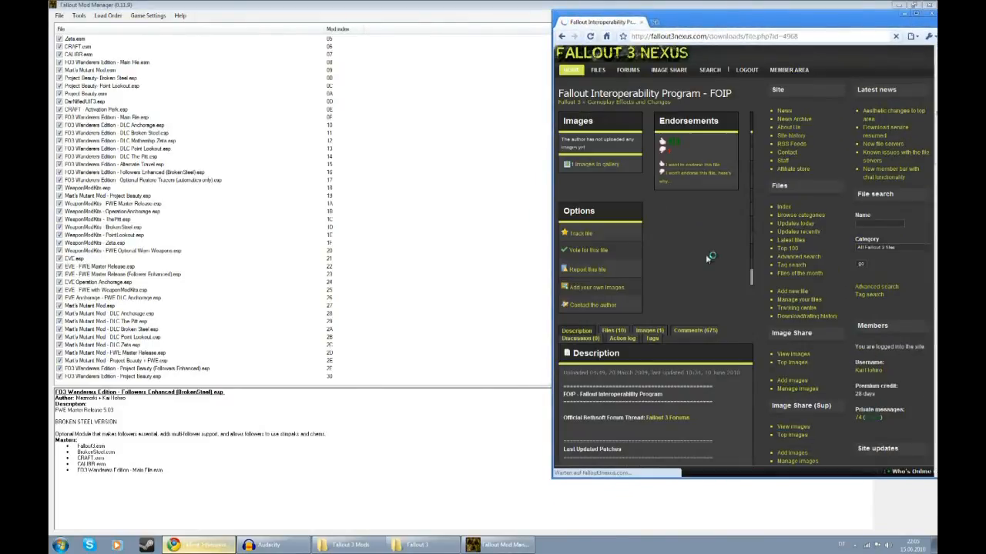
pyautogui.scroll(-15, 707, 250)
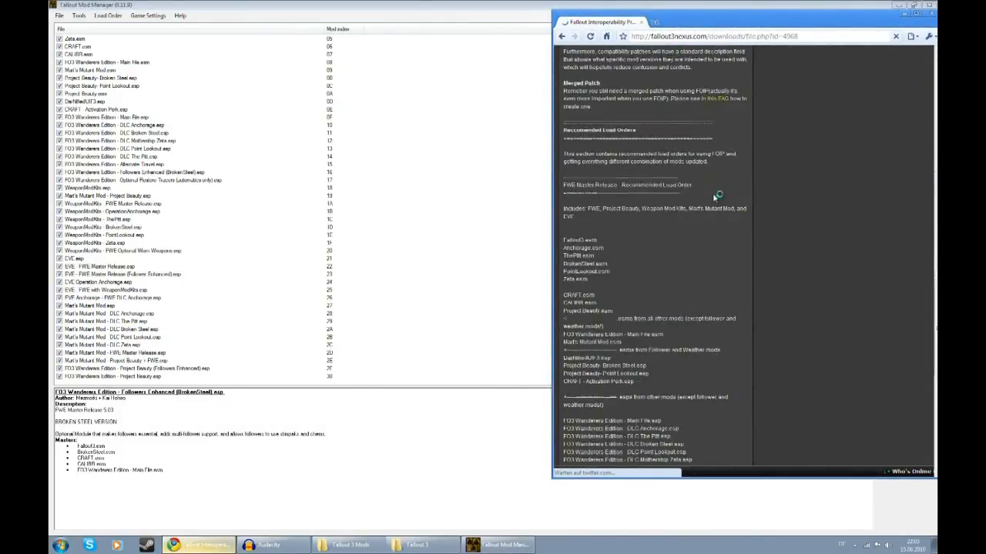
pyautogui.scroll(3, 716, 192)
# Place the mod manager and the browser side by side, with the plugin list and the recommended load order both shown from Fallout3.esm
pyautogui.moveTo(735, 26); pyautogui.dragTo(714, 27)
pyautogui.click(474, 116)
pyautogui.click(913, 5)
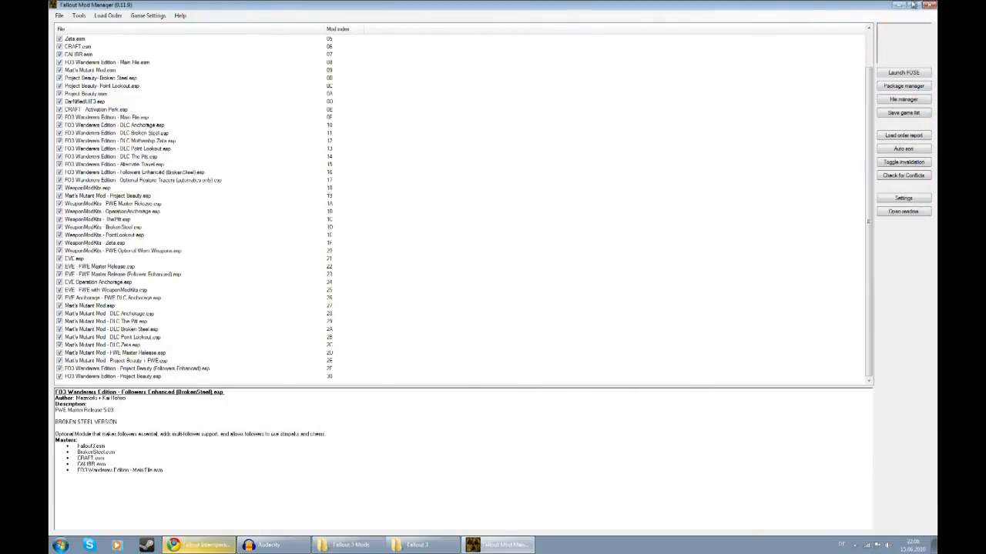
pyautogui.press('super+Left')
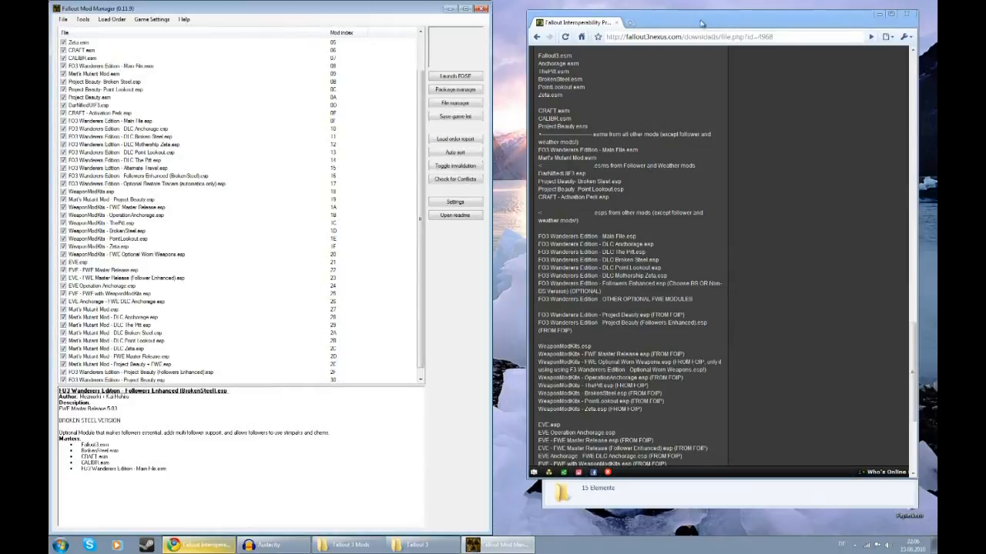
pyautogui.moveTo(700, 20); pyautogui.dragTo(936, 27)
pyautogui.click(272, 131)
pyautogui.scroll(2, 296, 201)
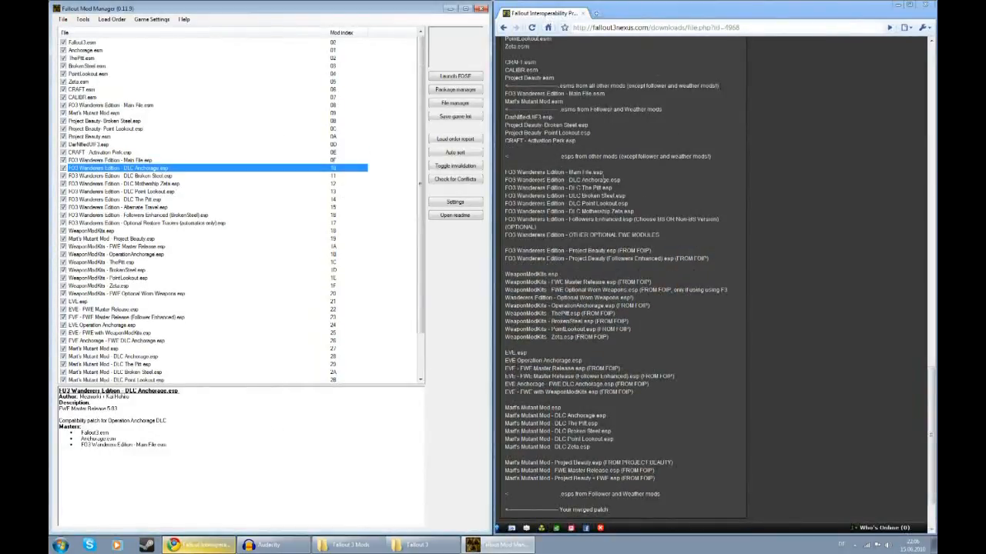
pyautogui.click(667, 249)
pyautogui.scroll(2, 667, 248)
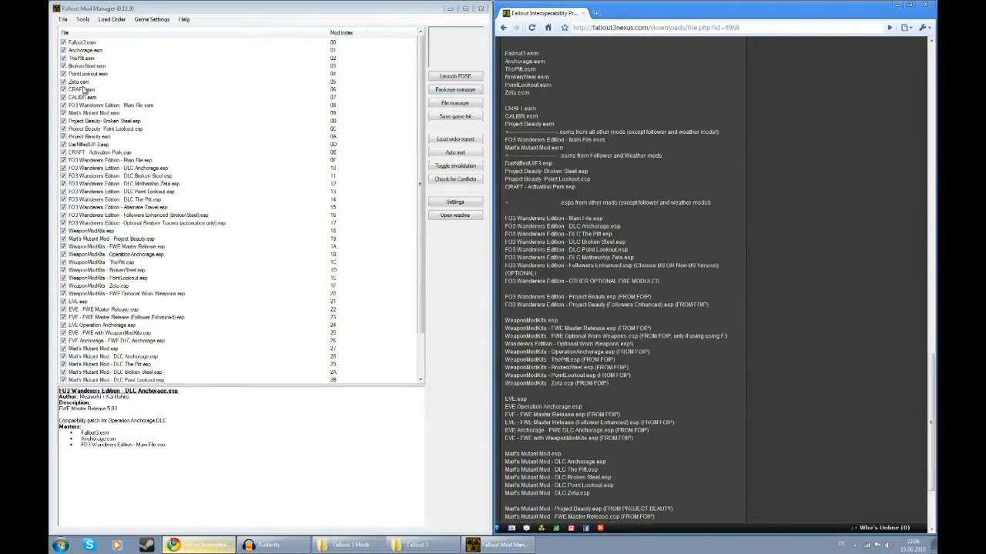
# Enable showing ESMs in bold in the mod manager's settings
pyautogui.click(83, 97)
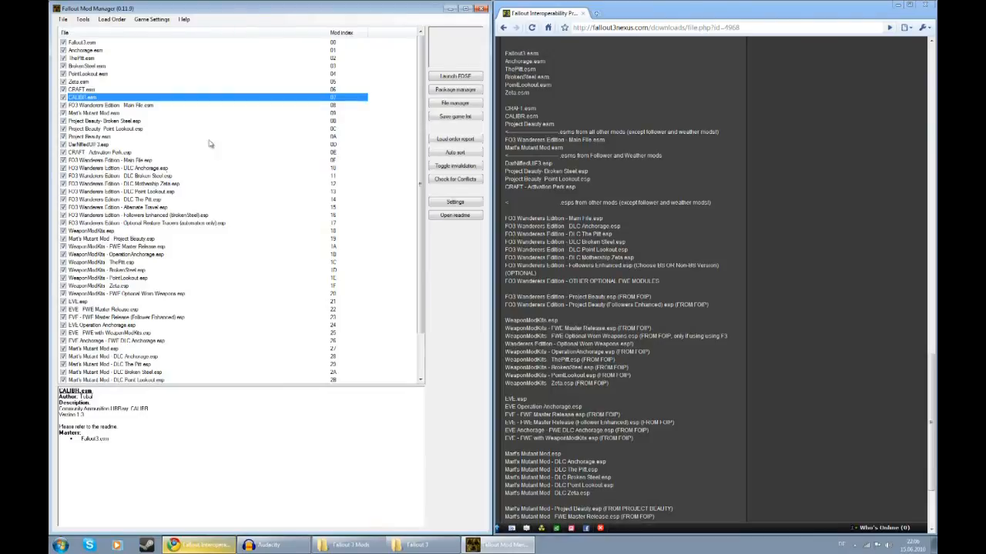
pyautogui.click(471, 204)
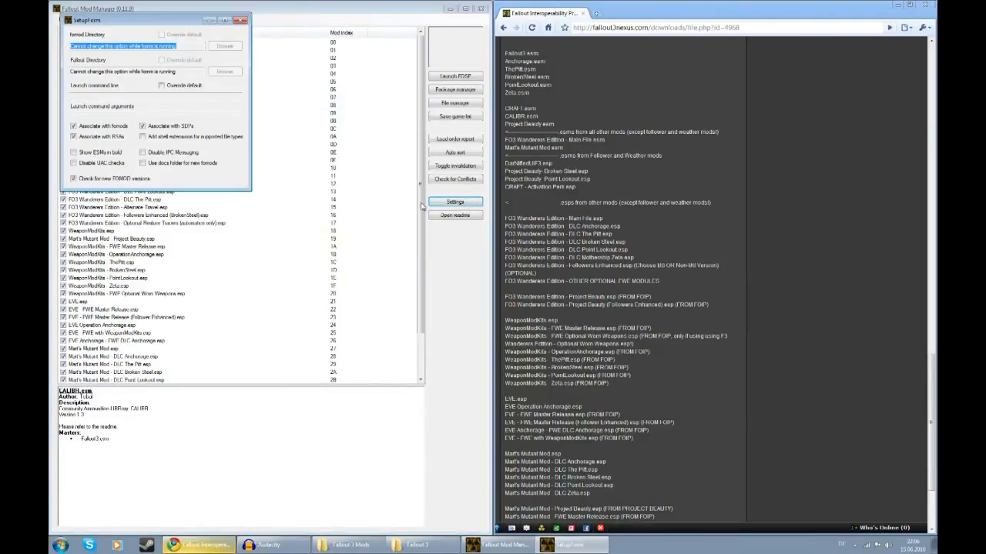
pyautogui.click(79, 156)
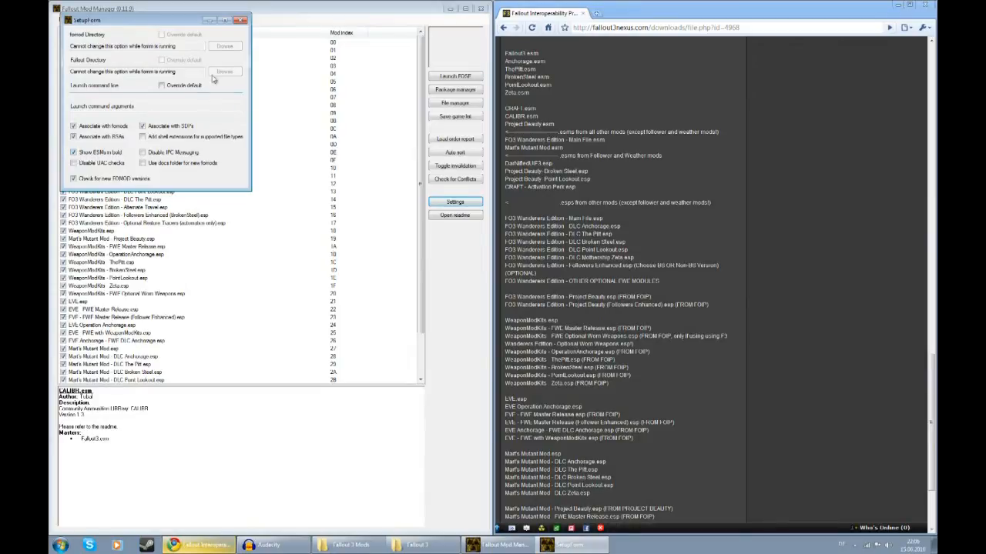
pyautogui.click(241, 19)
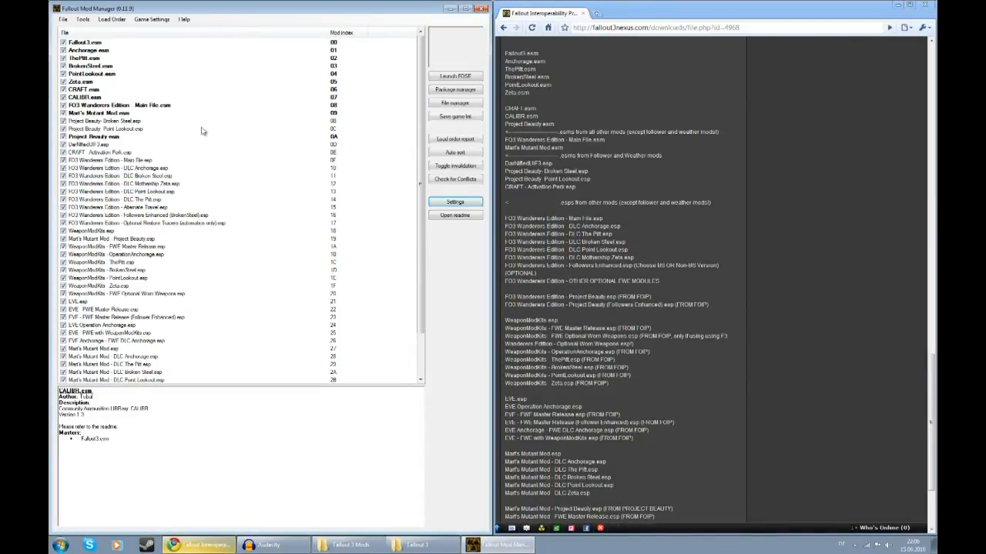
# Try moving Project Beauty.esm below Mart's Mutant Mod - Project Beauty.esp, and back up to below FO3 Wanderers Edition - DLC Broken Steel.esp
pyautogui.click(201, 178)
pyautogui.scroll(-2, 201, 229)
pyautogui.scroll(2, 157, 254)
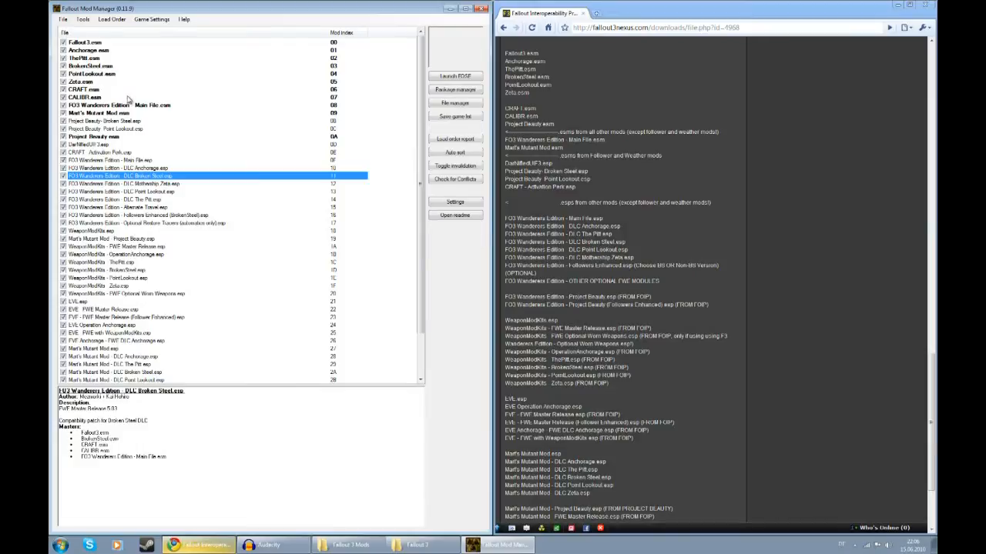
pyautogui.scroll(-2, 132, 229)
pyautogui.scroll(2, 132, 234)
pyautogui.click(108, 137)
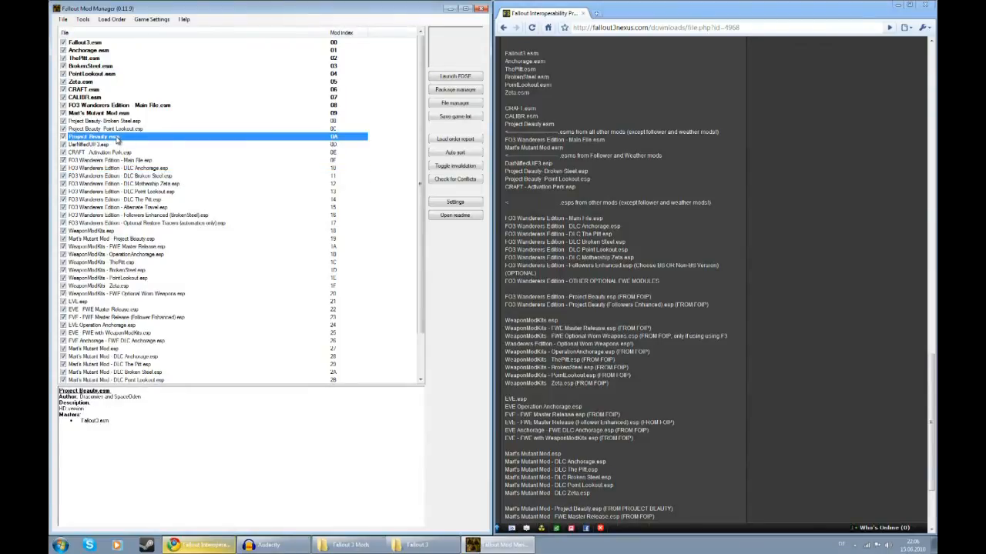
pyautogui.moveTo(117, 138); pyautogui.dragTo(108, 243)
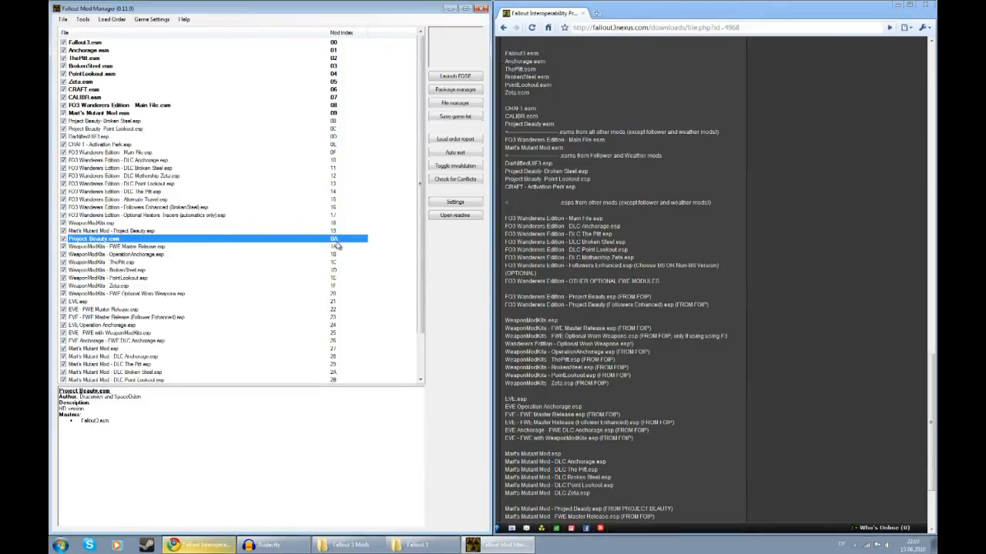
pyautogui.moveTo(128, 242); pyautogui.dragTo(122, 176)
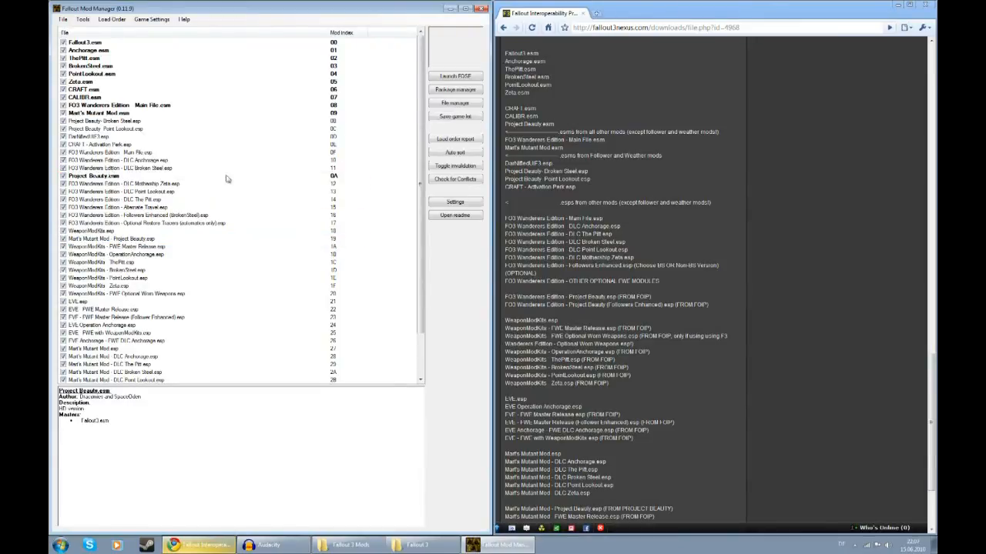
# Move Project Beauty.esm directly below CALIBR.esm in the load order
pyautogui.click(333, 179)
pyautogui.moveTo(87, 178); pyautogui.dragTo(92, 107)
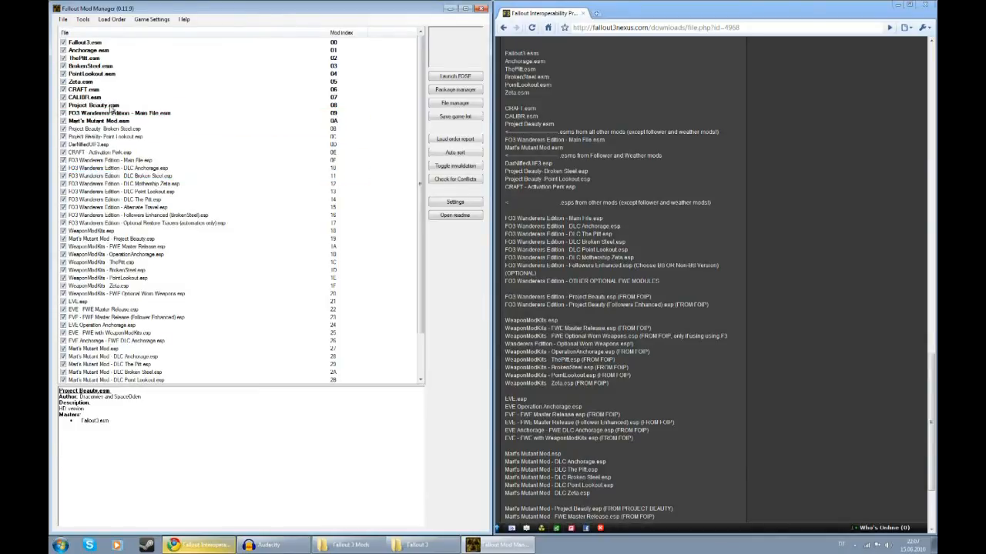
pyautogui.click(335, 108)
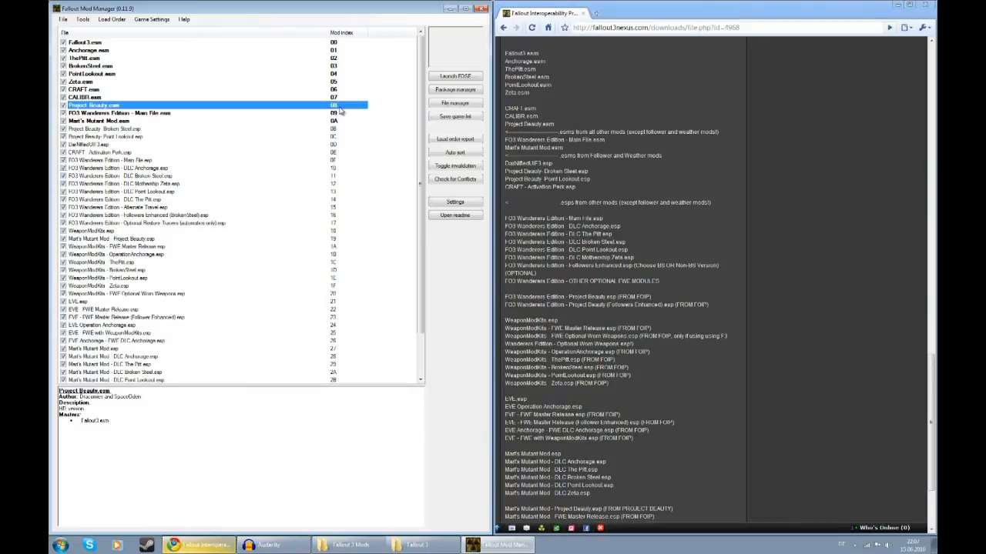
# Compare the order of the master files from Fallout3.esm to FO3 Wanderers Edition - Main File.esm with the recommended load order
pyautogui.scroll(-2, 312, 147)
pyautogui.scroll(2, 257, 133)
pyautogui.click(100, 43)
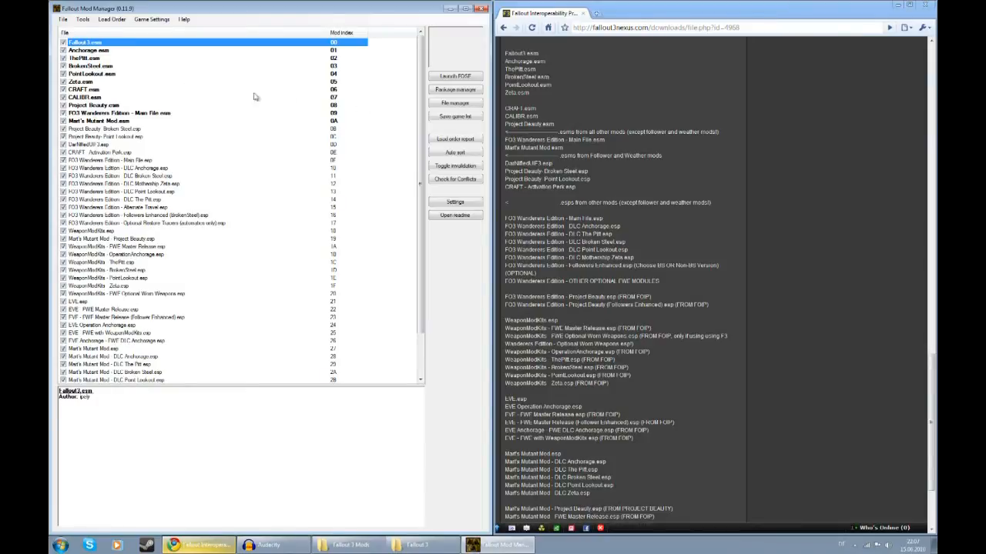
pyautogui.click(95, 90)
pyautogui.press('Down')
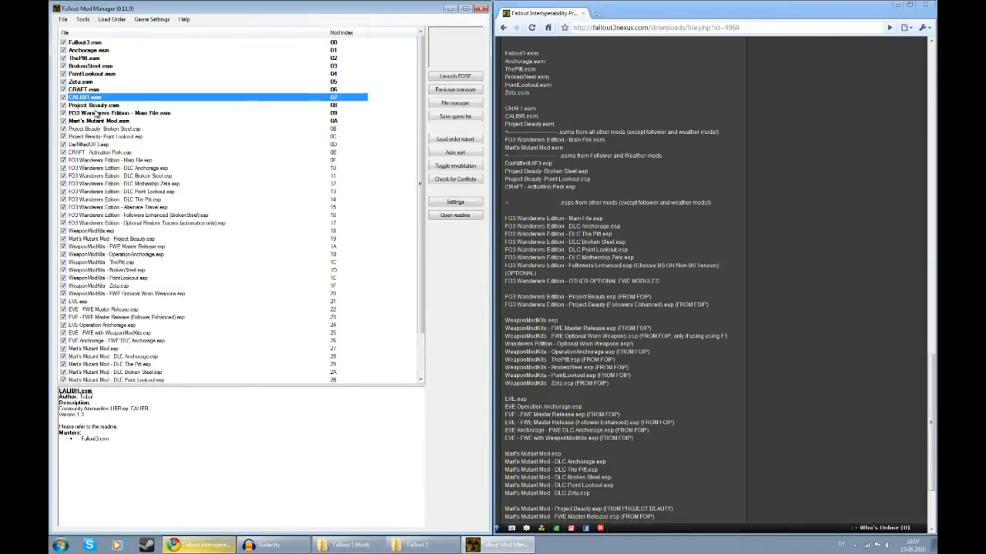
pyautogui.press('Down')
pyautogui.press('Down')
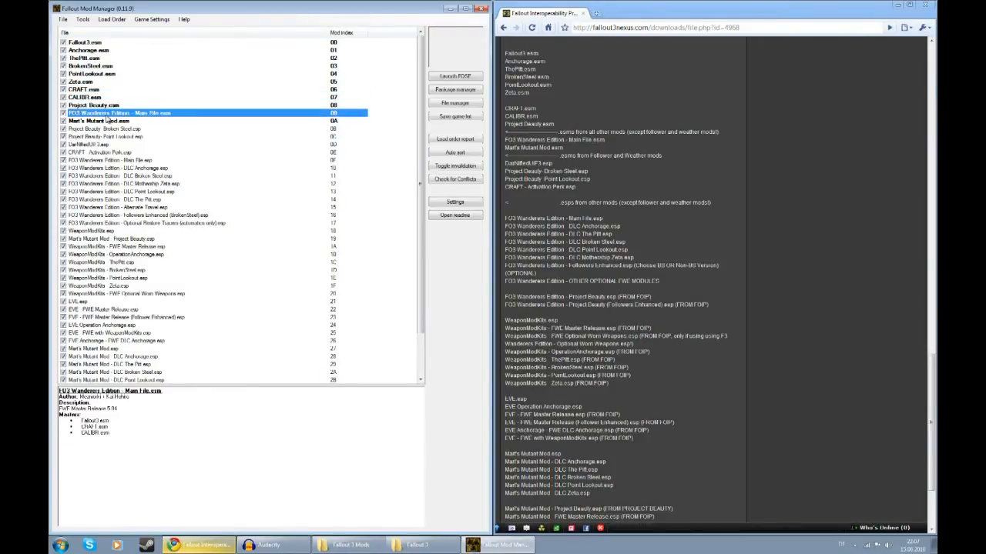
# Move DarNifiedUIF3.esp directly below Mart's Mutant Mod.esm, ahead of the Project Beauty DLC plugins
pyautogui.click(109, 122)
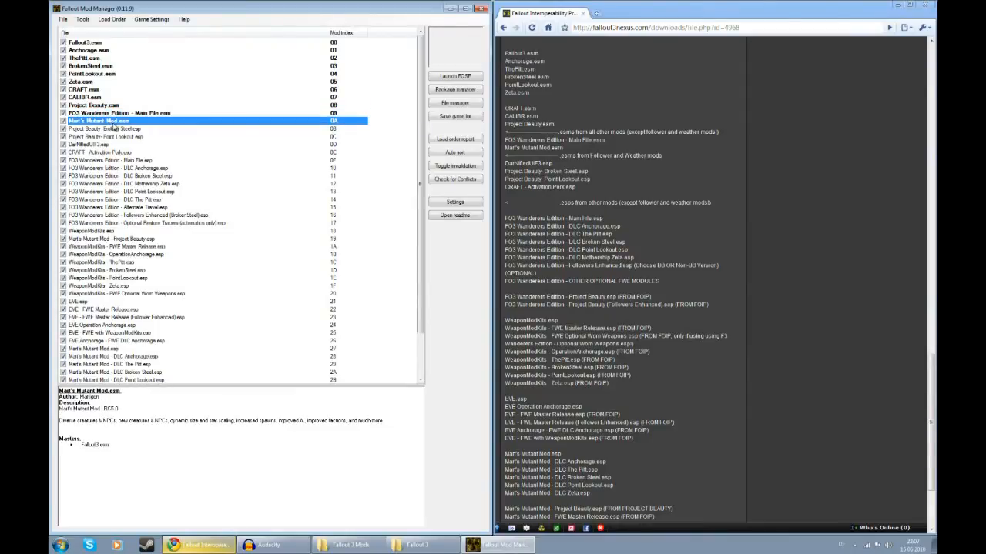
pyautogui.moveTo(96, 145); pyautogui.dragTo(98, 129)
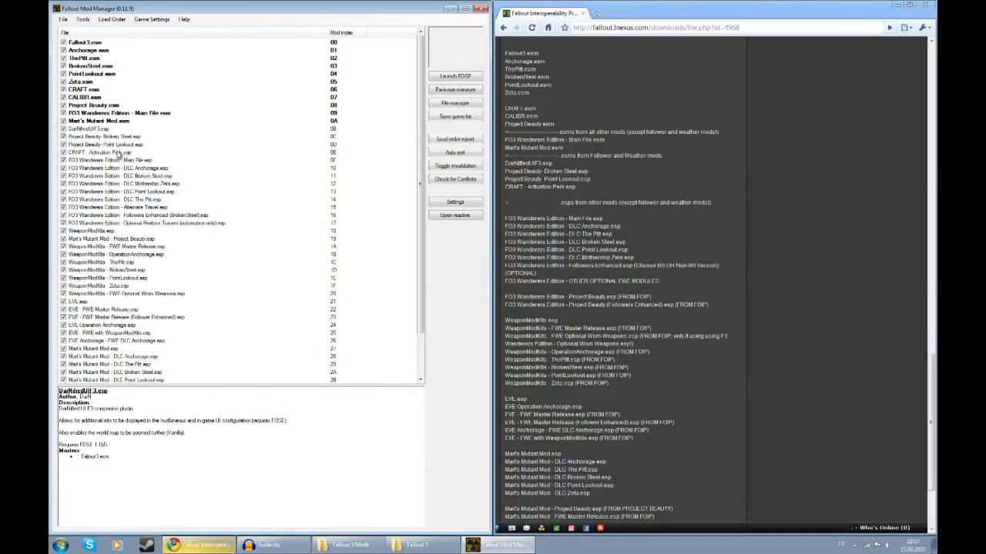
pyautogui.click(118, 160)
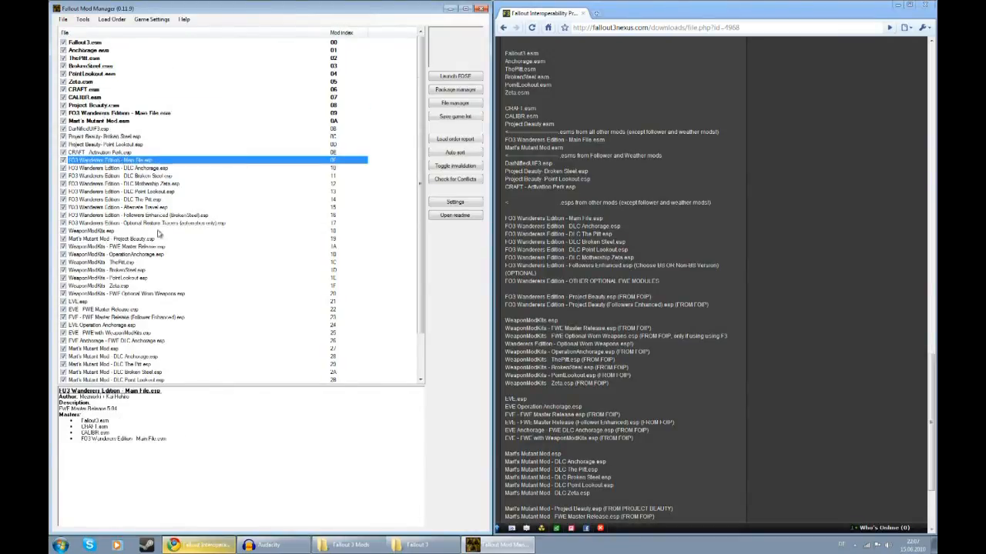
# Put FO3 Wanderers Edition - Project Beauty.esp before its Followers Enhanced version and move both directly below Optional Restore Tracers (automatics only).esp
pyautogui.scroll(-2, 159, 234)
pyautogui.moveTo(134, 377); pyautogui.dragTo(143, 367)
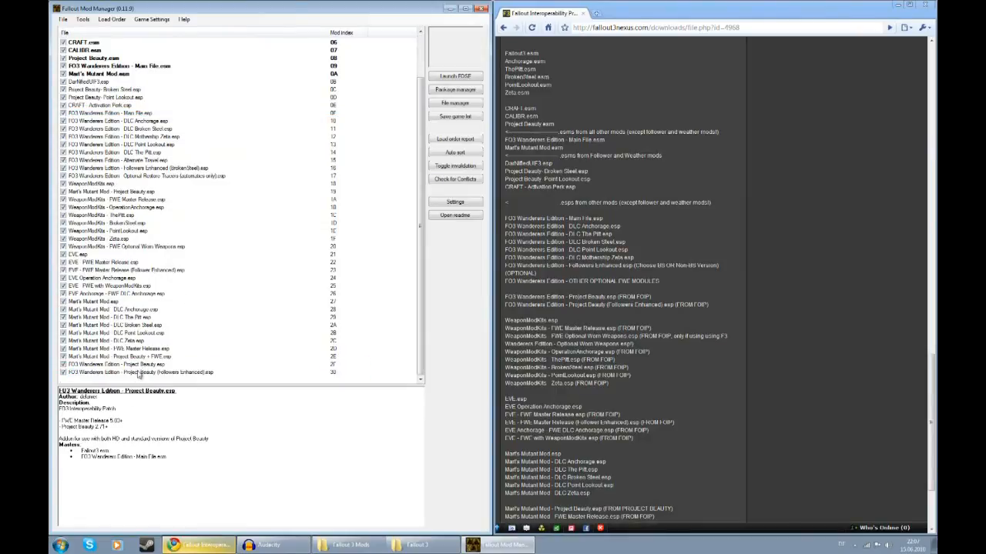
pyautogui.click(131, 376)
pyautogui.keyDown('shift'); pyautogui.click(145, 366); pyautogui.keyUp('shift')
pyautogui.moveTo(144, 367); pyautogui.dragTo(150, 185)
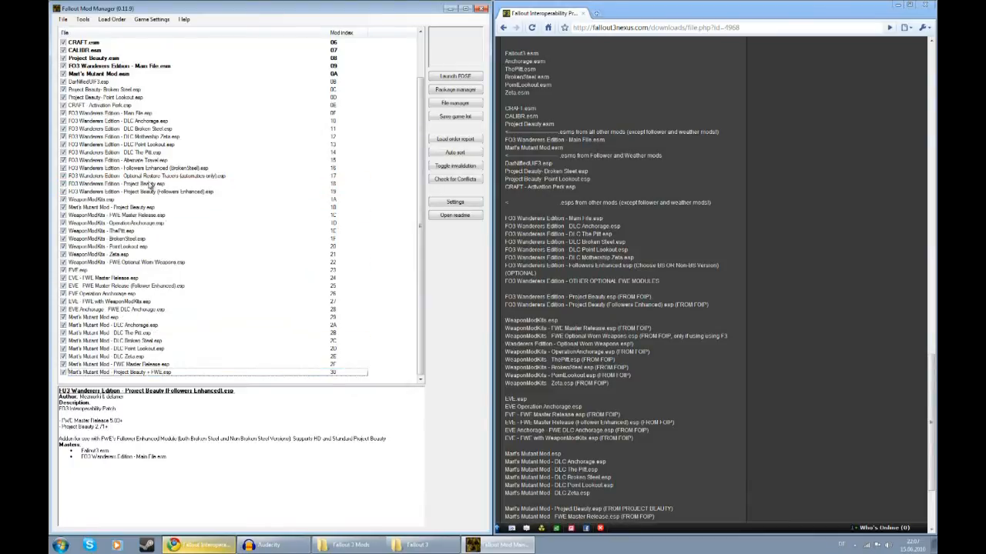
# Order the FO3 Wanderers Edition DLC plugins as Anchorage, The Pitt, Broken Steel, Point Lookout, Mothership Zeta
pyautogui.scroll(2, 192, 280)
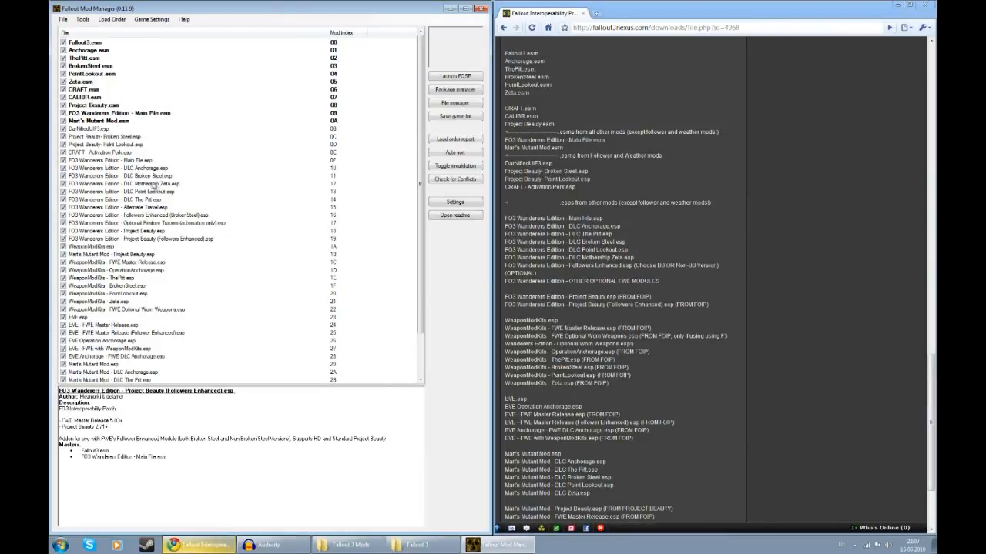
pyautogui.moveTo(159, 185); pyautogui.dragTo(162, 196)
pyautogui.moveTo(160, 176)
pyautogui.mouseDown()
pyautogui.moveTo(164, 195)
pyautogui.moveTo(161, 185)
pyautogui.mouseUp()
# Move FO3 Wanderers Edition - Followers Enhanced (BrokenSteel).esp above FO3 Wanderers Edition - Alternate Travel.esp
pyautogui.click(156, 210)
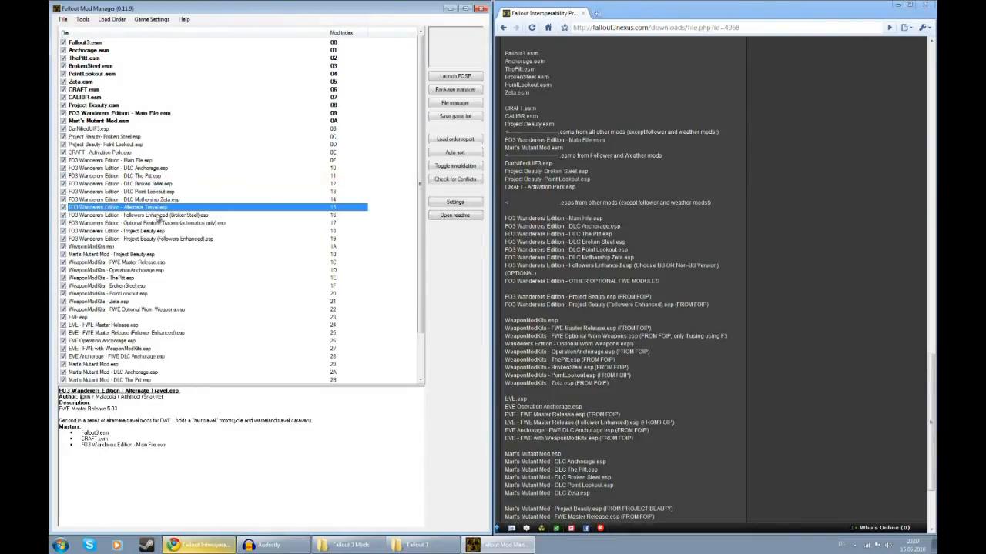
pyautogui.moveTo(158, 218); pyautogui.dragTo(160, 207)
pyautogui.click(160, 231)
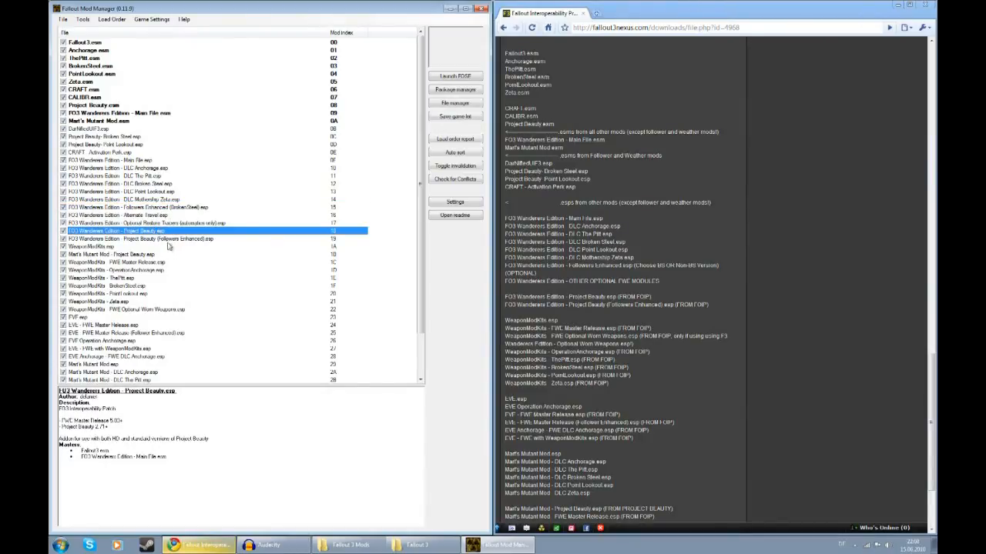
# Examine the masters listed in the description of FO3 Wanderers Edition - Main File.esp
pyautogui.click(101, 241)
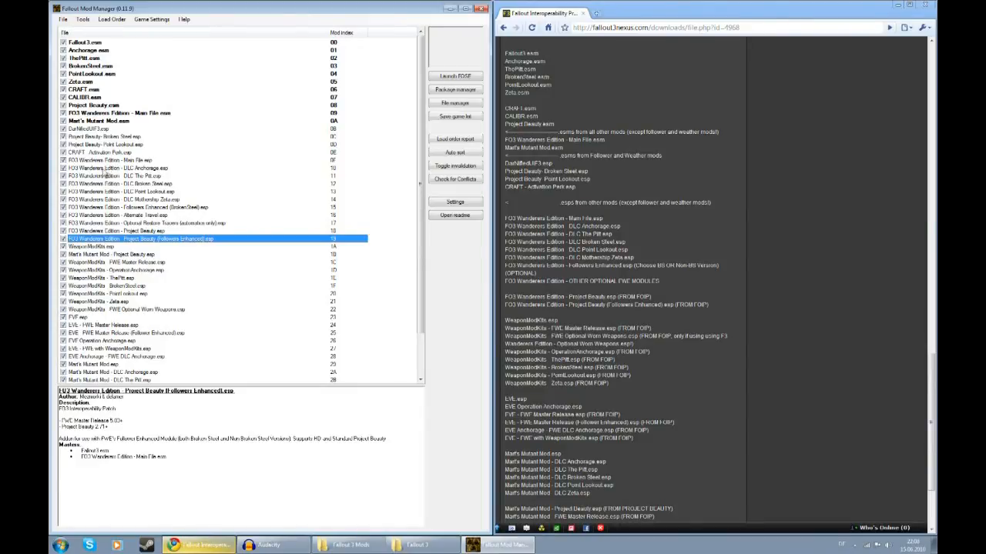
pyautogui.click(112, 162)
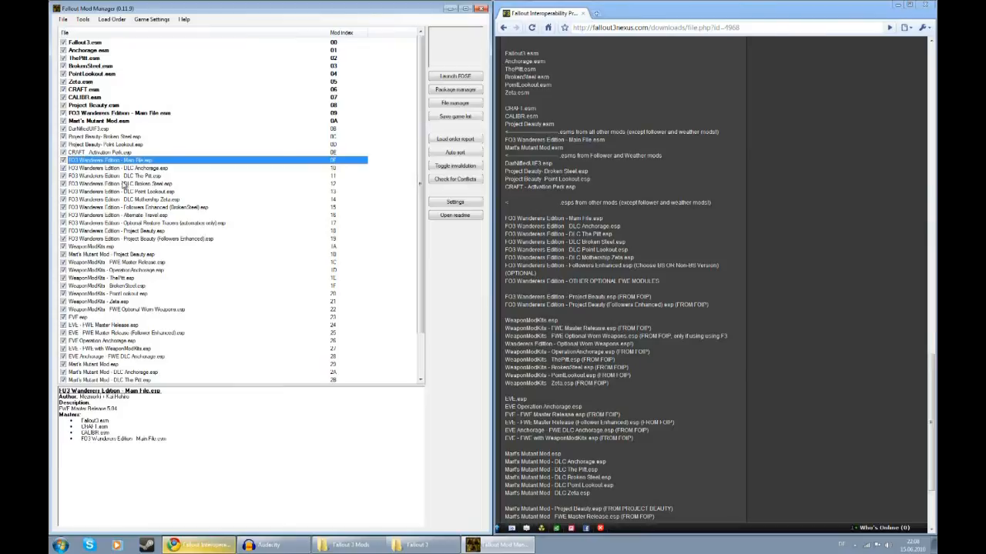
pyautogui.moveTo(170, 443); pyautogui.dragTo(60, 414)
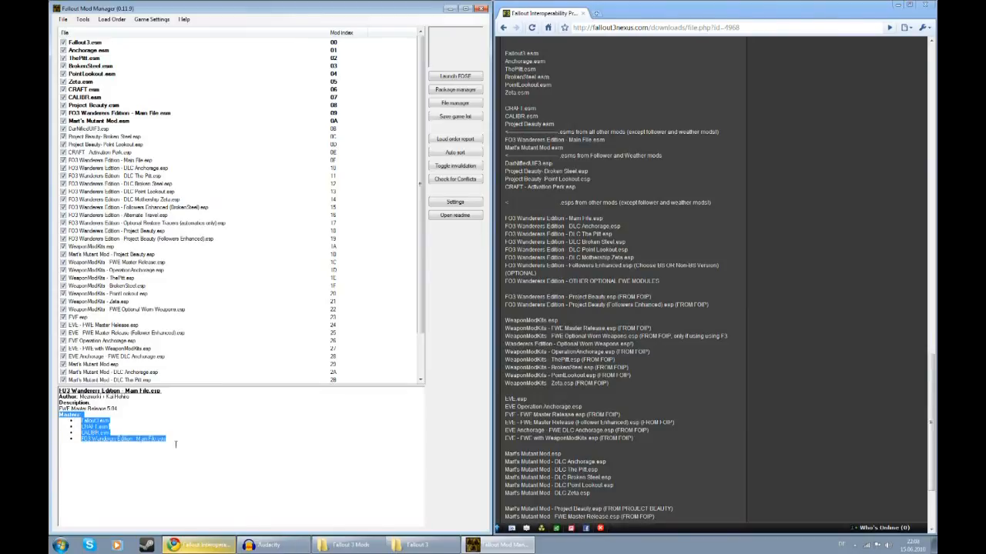
pyautogui.click(172, 442)
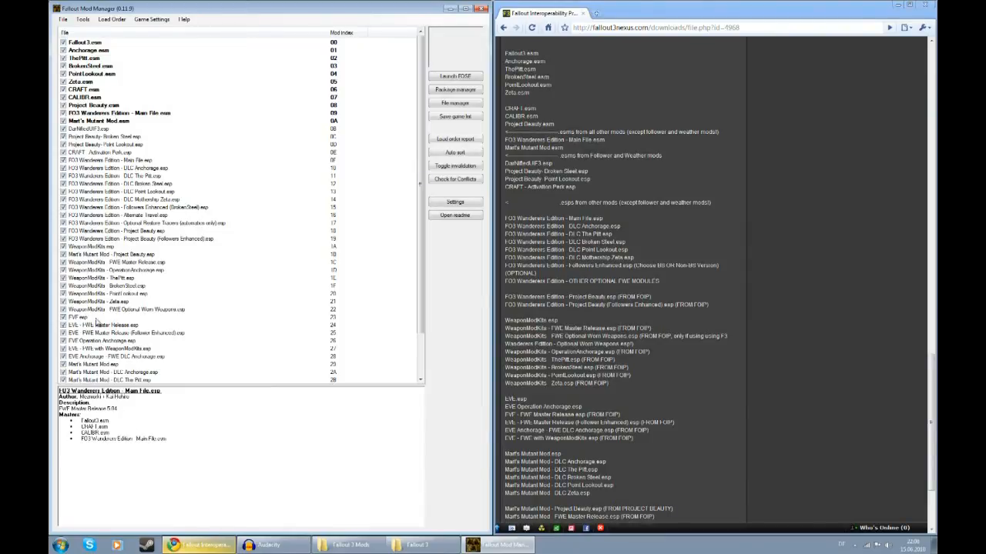
# Move Mart's Mutant Mod - Project Beauty.esp out of the WeaponModKits group to the end of the load order
pyautogui.click(120, 264)
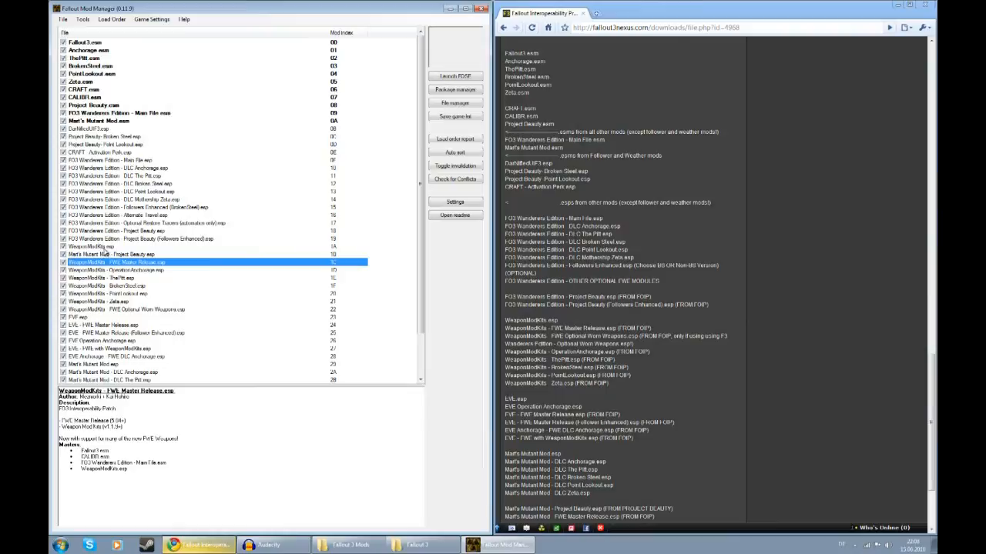
pyautogui.moveTo(100, 248)
pyautogui.mouseDown()
pyautogui.moveTo(103, 266)
pyautogui.moveTo(125, 253)
pyautogui.moveTo(119, 382)
pyautogui.mouseUp()
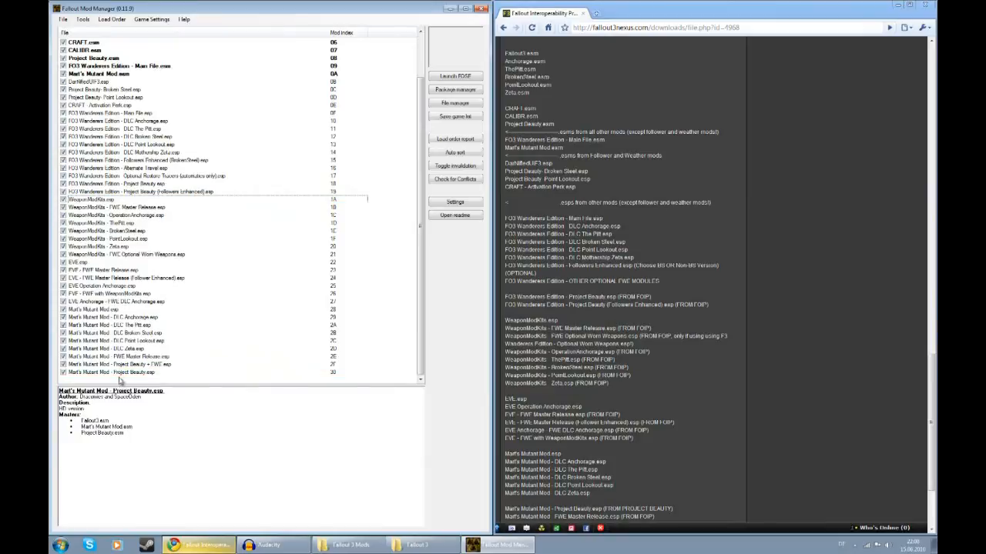
# Check the order of WeaponModKits.esp, its FWE Master Release patch and its DLC plugins against the recommended list
pyautogui.click(121, 200)
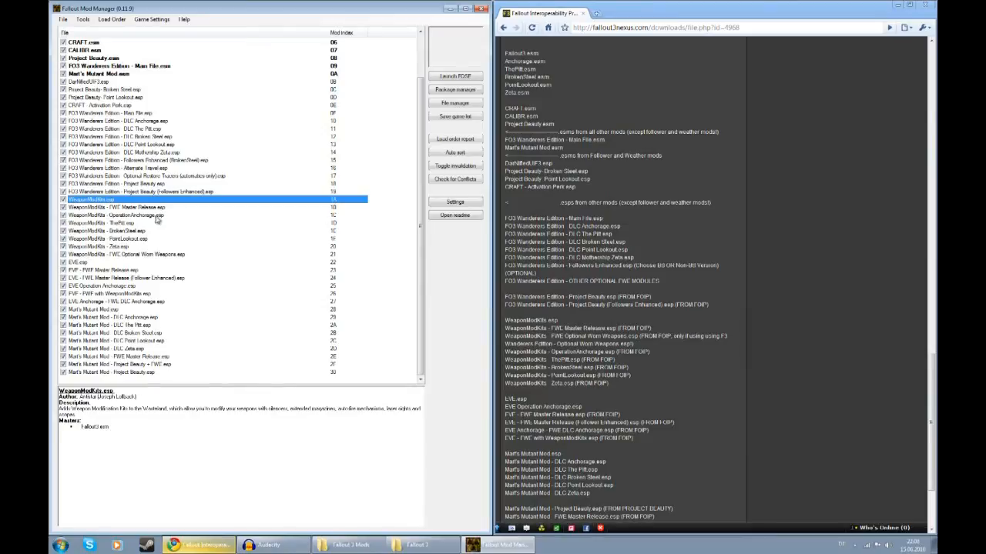
pyautogui.click(153, 208)
pyautogui.click(150, 216)
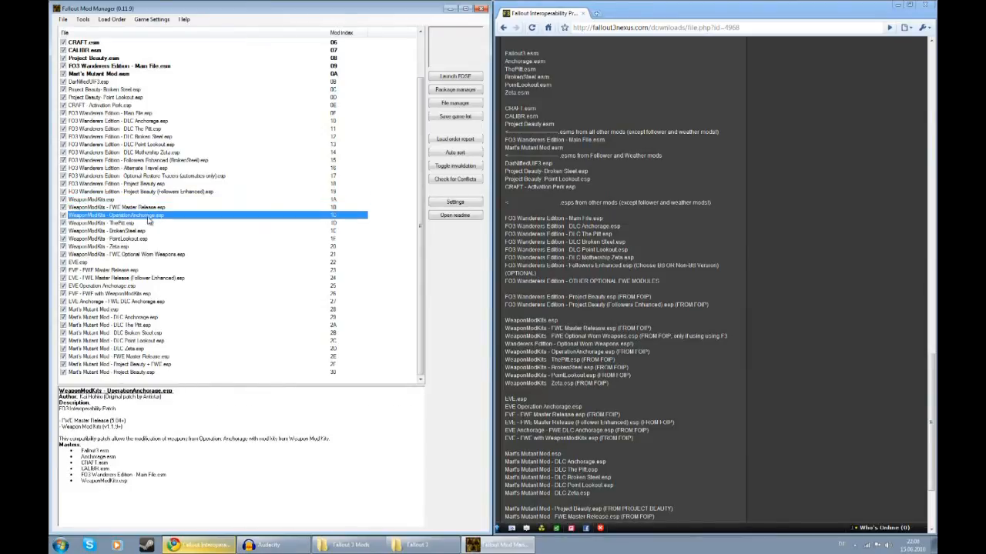
pyautogui.click(127, 223)
pyautogui.click(128, 231)
pyautogui.click(127, 239)
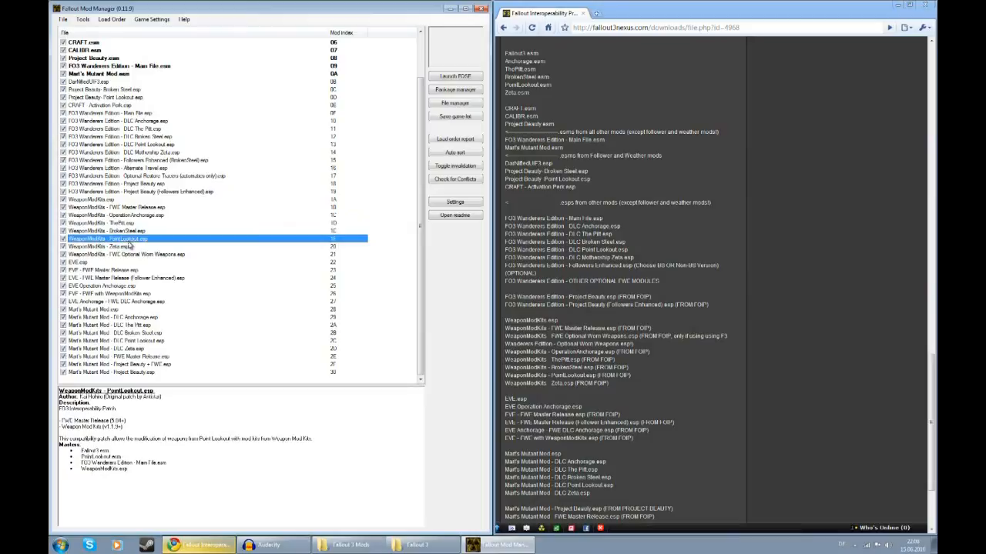
pyautogui.click(125, 247)
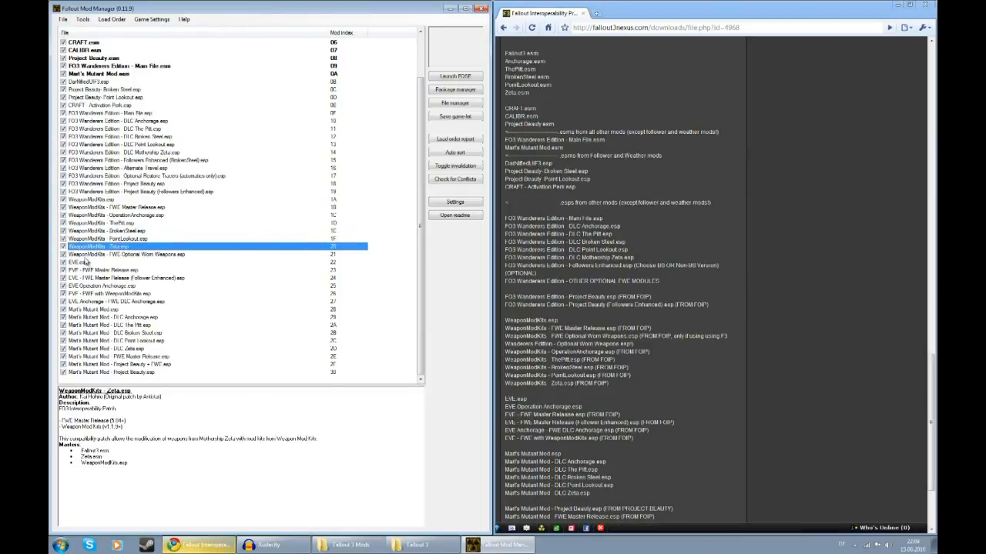
# Deactivate WeaponModKits - FWE Optional Worn Weapons.esp and delete the plugin
pyautogui.click(102, 256)
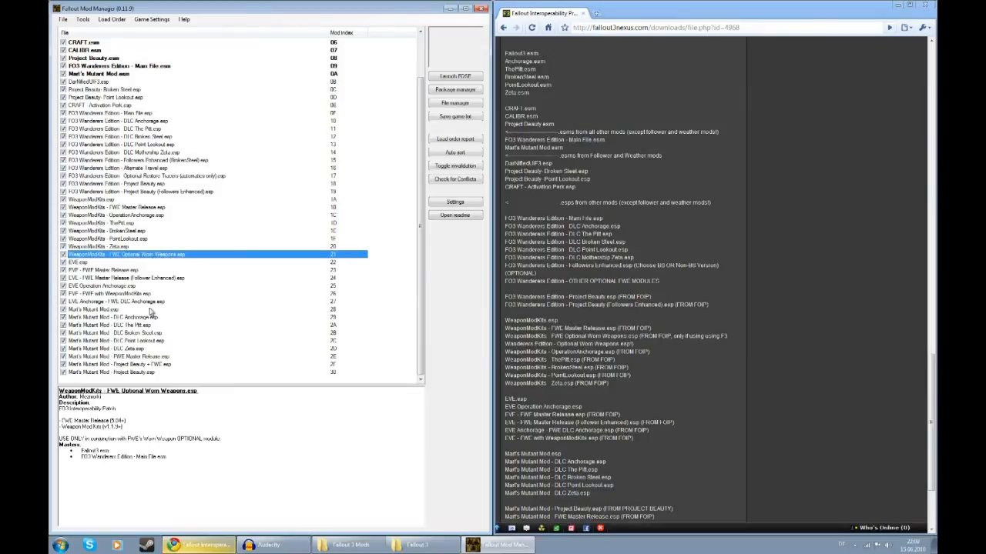
pyautogui.click(64, 255)
pyautogui.rightClick(95, 258)
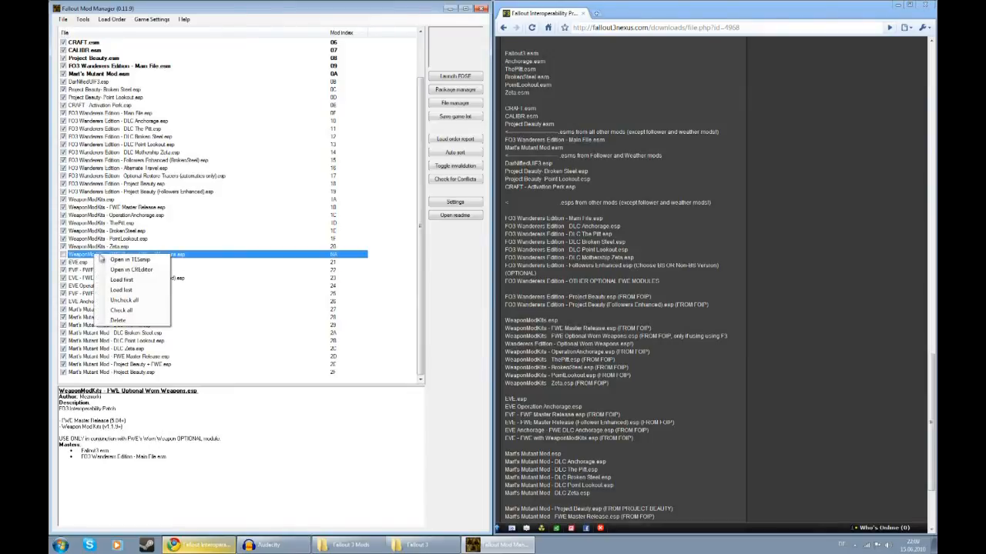
pyautogui.click(124, 319)
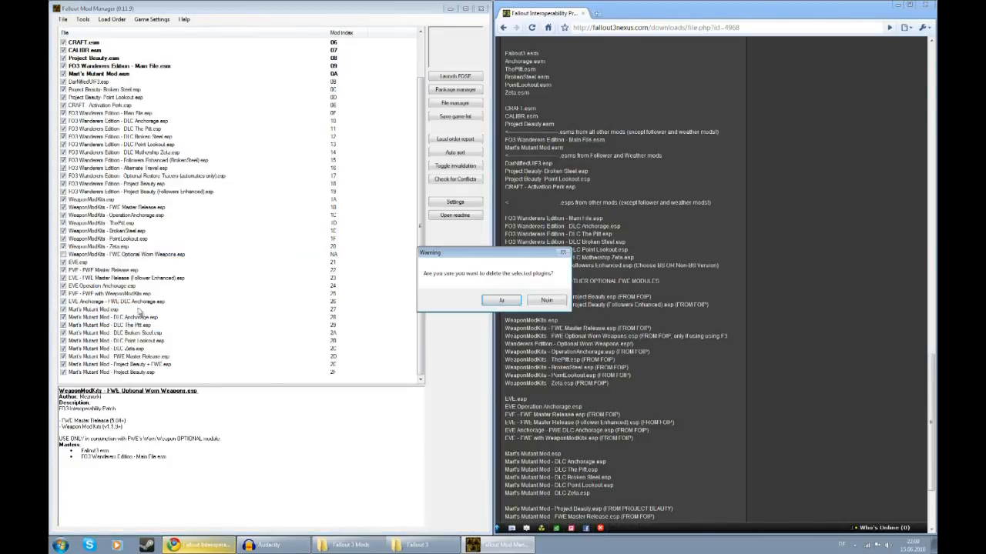
pyautogui.click(502, 300)
# Move EVE Operation Anchorage.esp directly below EVE.esp and EVE Anchorage - FWE DLC Anchorage.esp above EVE - FWE with WeaponModKits.esp
pyautogui.click(130, 264)
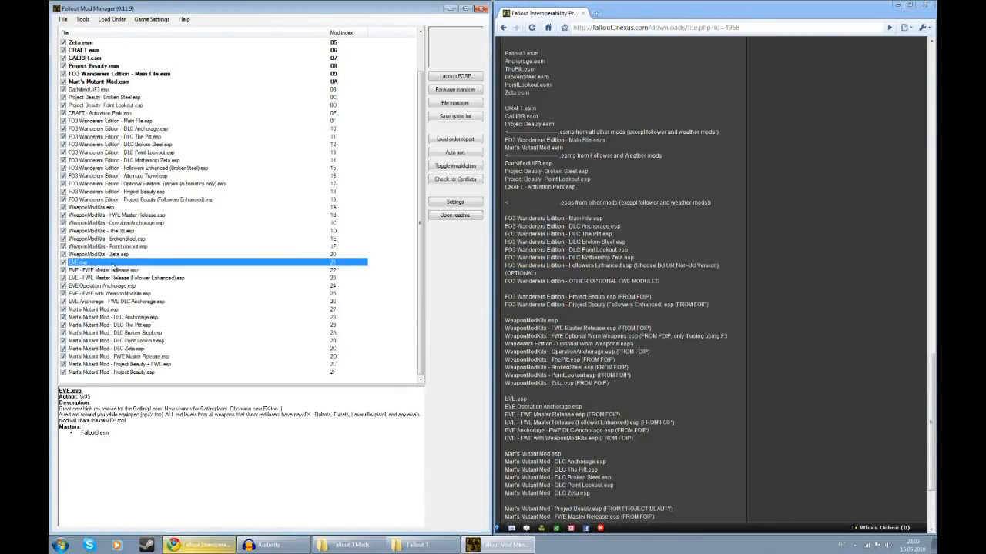
pyautogui.moveTo(114, 288); pyautogui.dragTo(110, 272)
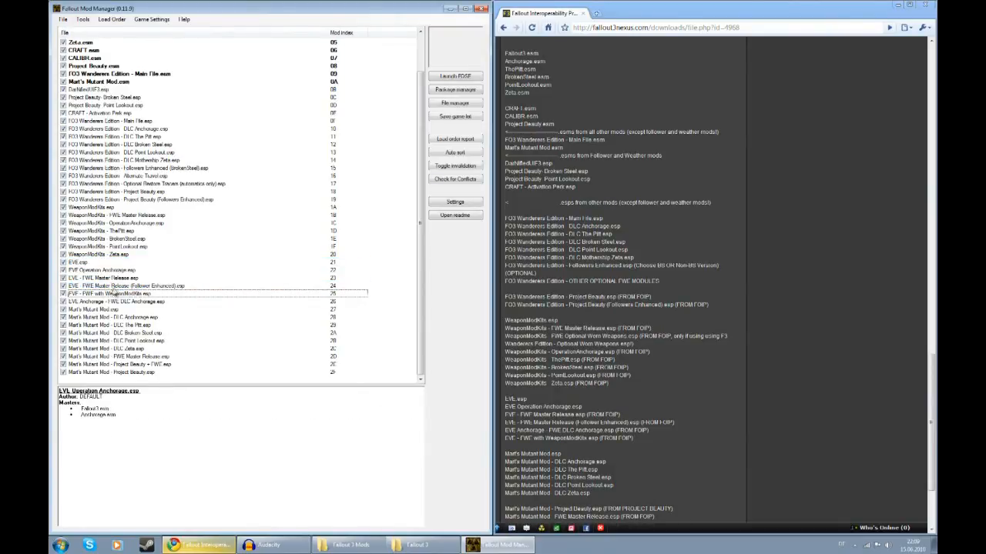
pyautogui.click(118, 302)
pyautogui.moveTo(118, 302); pyautogui.dragTo(117, 291)
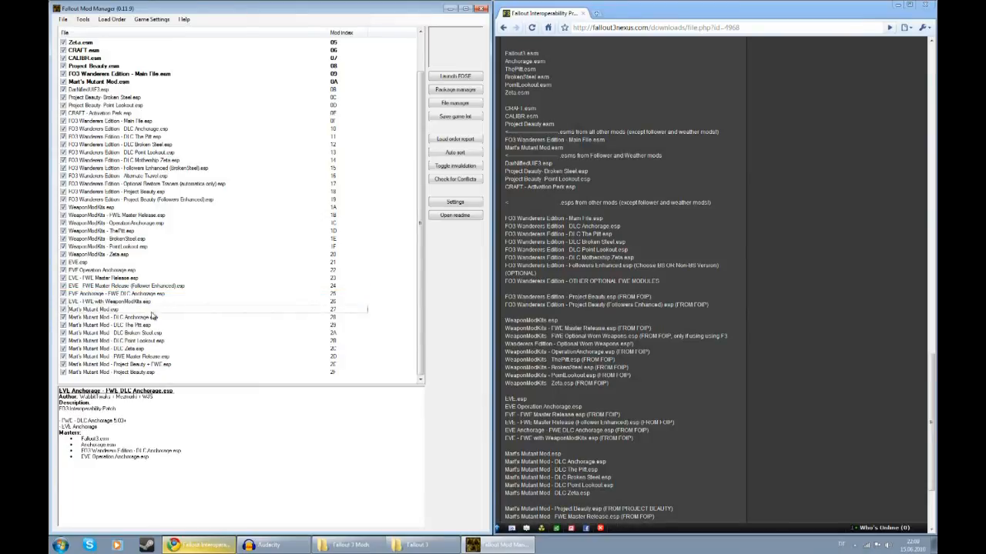
# Move Mart's Mutant Mod - Project Beauty.esp directly below Mart's Mutant Mod - DLC Zeta.esp, following the recommended order
pyautogui.click(123, 310)
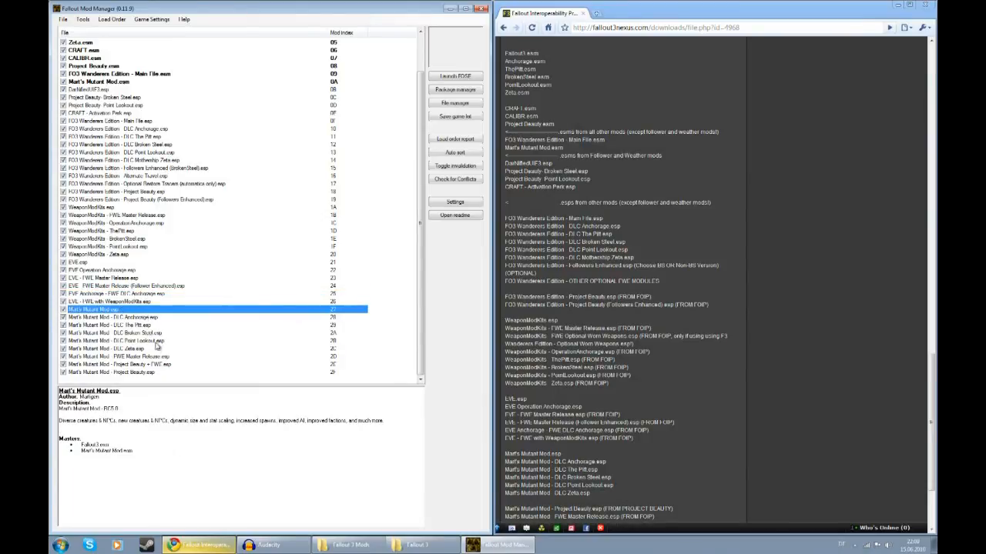
pyautogui.click(570, 432)
pyautogui.scroll(-2, 570, 432)
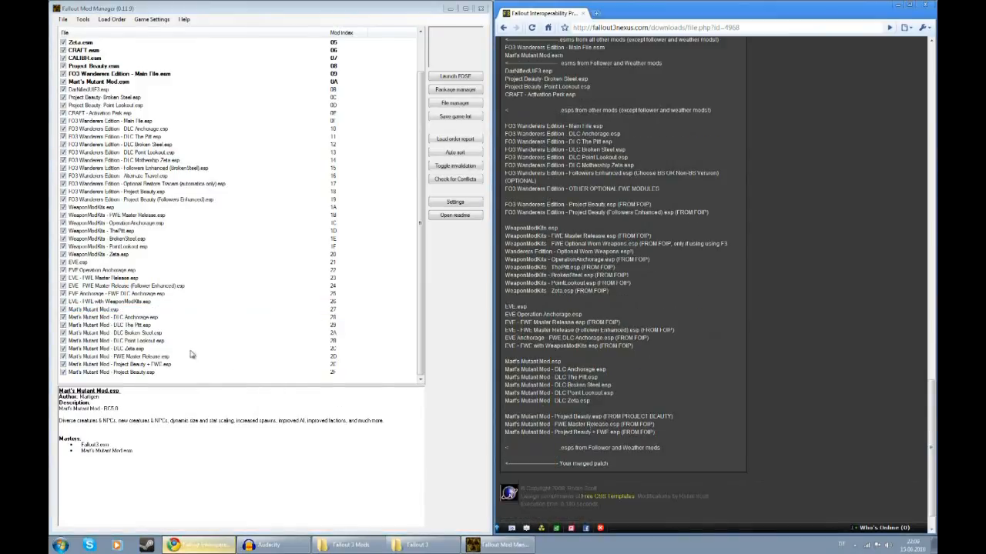
pyautogui.moveTo(148, 374); pyautogui.dragTo(147, 363)
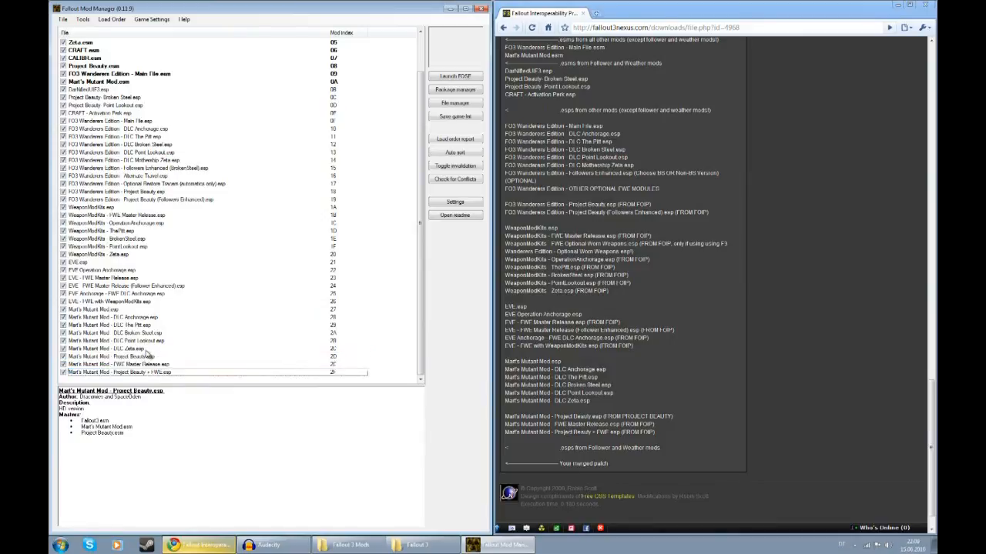
# Compare the complete plugin load order with the recommended list on the FOIP page
pyautogui.click(175, 365)
pyautogui.scroll(2, 178, 366)
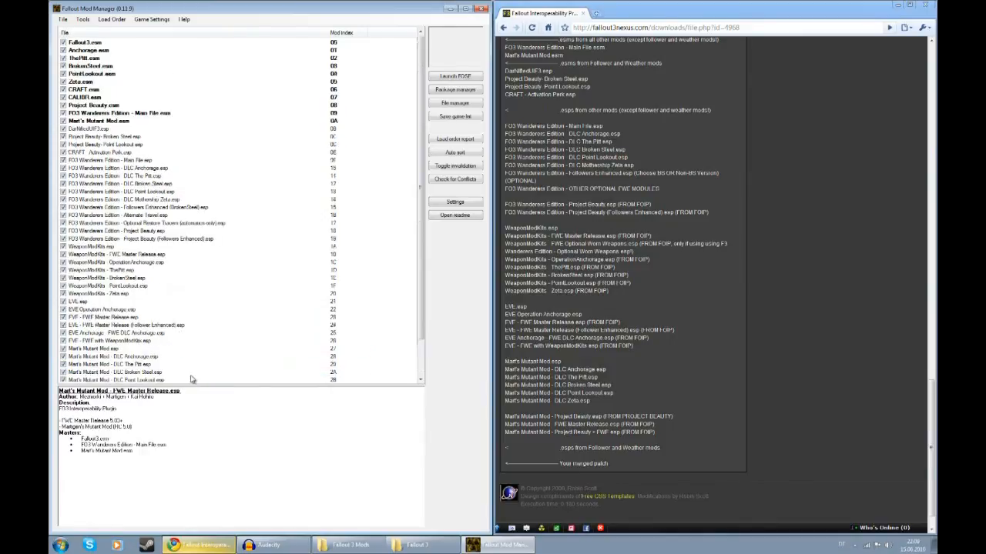
pyautogui.scroll(-2, 201, 372)
pyautogui.scroll(2, 198, 342)
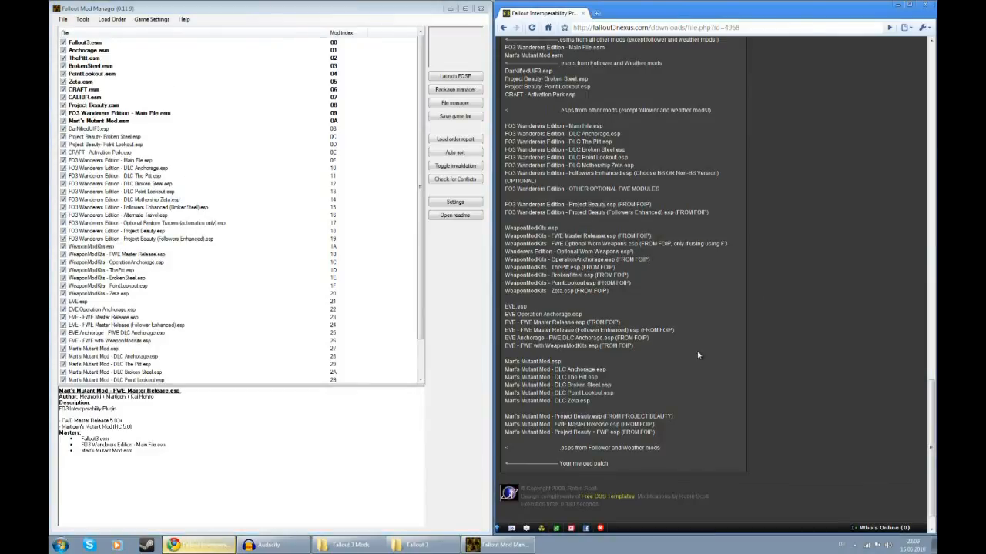
pyautogui.scroll(2, 679, 301)
pyautogui.scroll(-2, 670, 308)
pyautogui.scroll(2, 682, 385)
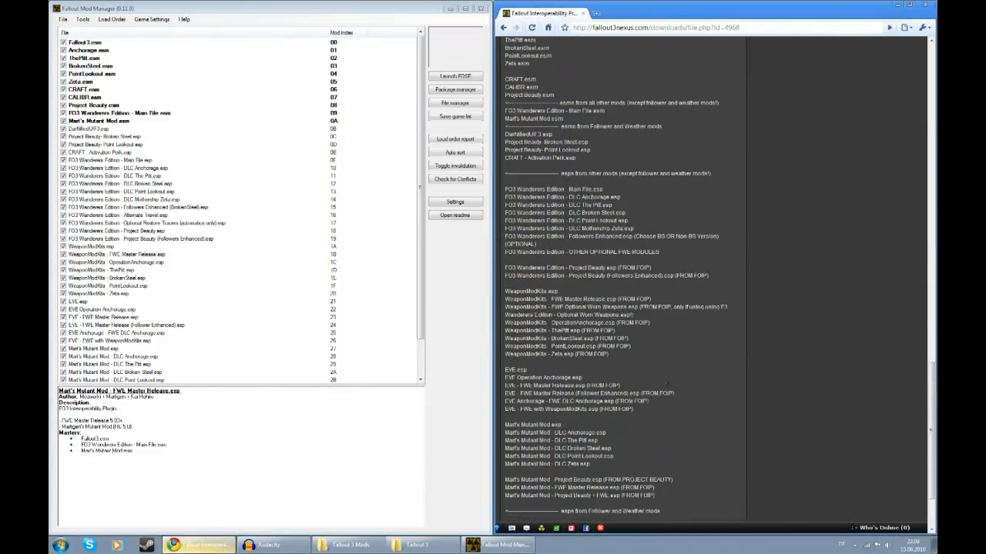
pyautogui.click(262, 200)
pyautogui.scroll(-2, 273, 213)
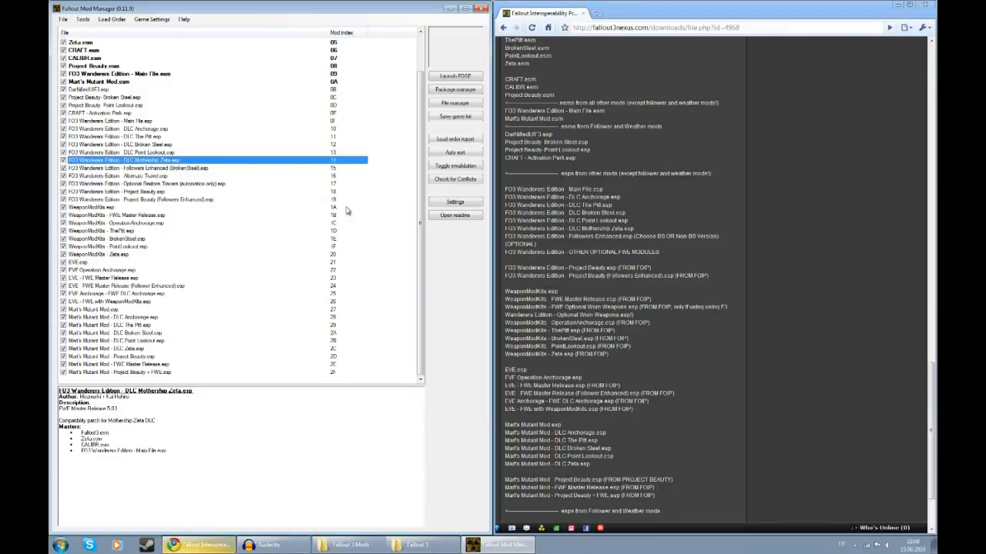
# Highlight the merged patch entry at the end of the FOIP list and check its place in the plugin list
pyautogui.click(646, 250)
pyautogui.scroll(-3, 645, 250)
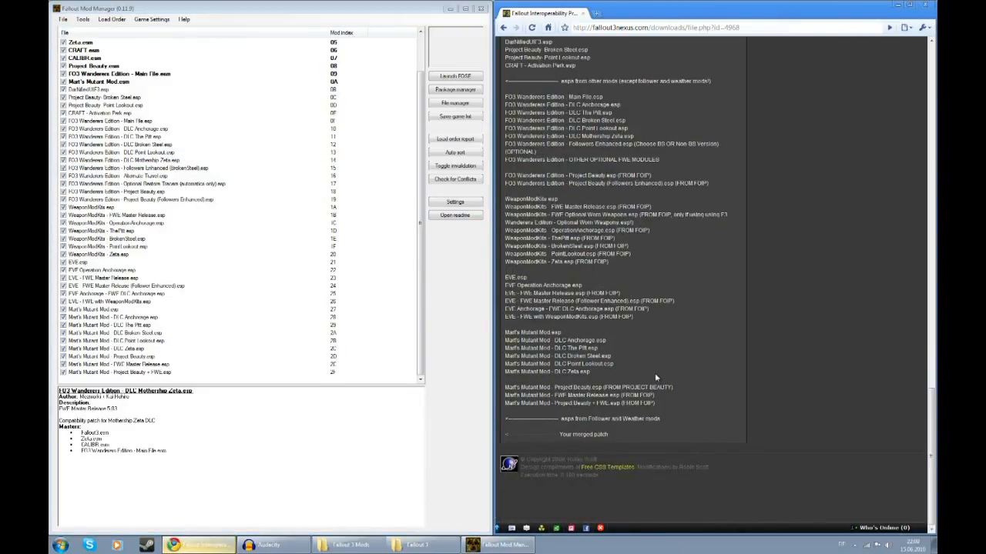
pyautogui.moveTo(621, 439); pyautogui.dragTo(508, 434)
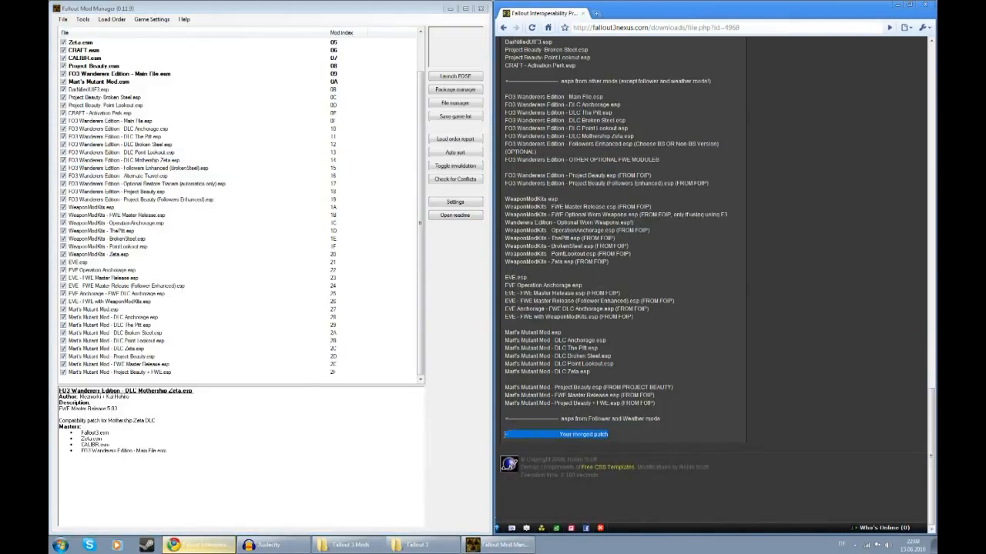
pyautogui.click(421, 343)
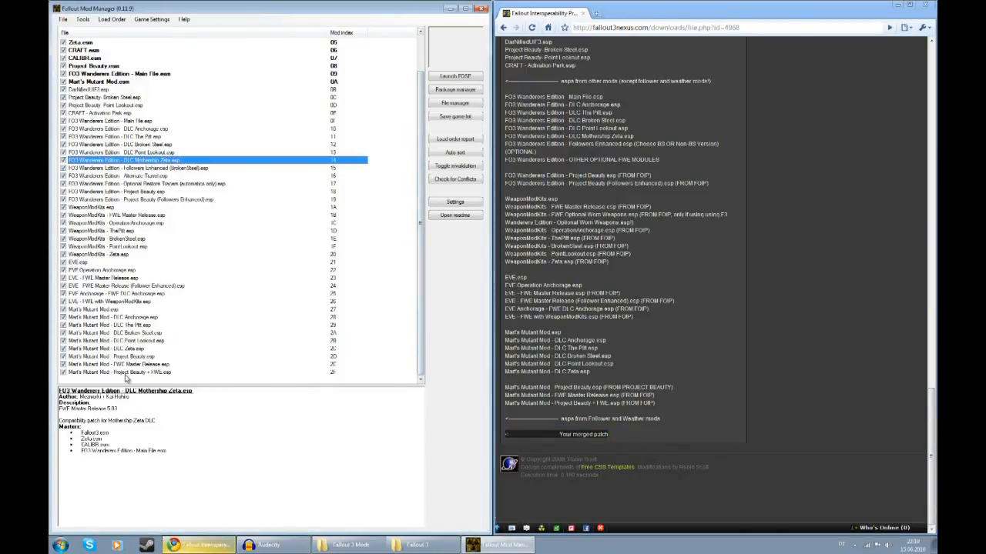